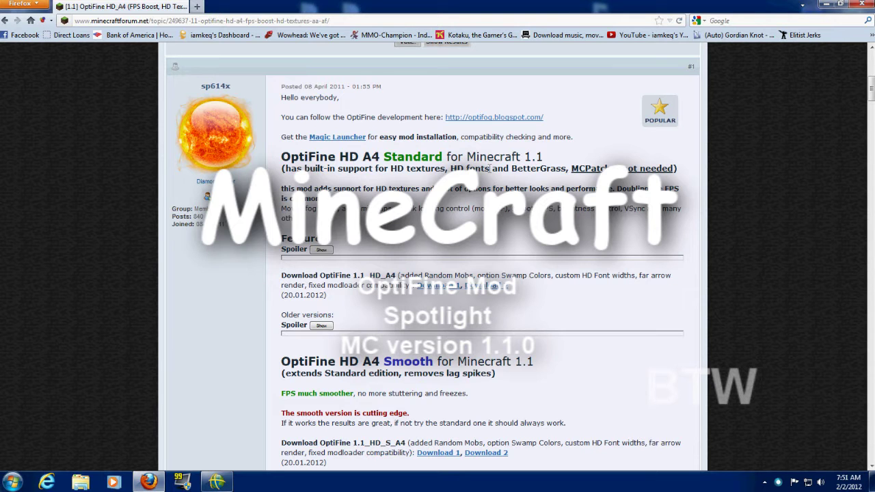
- Review the OptiFine editions for Minecraft 1.1 offered in the forum post, from Standard through Light
scroll(499, 237, up, 3)
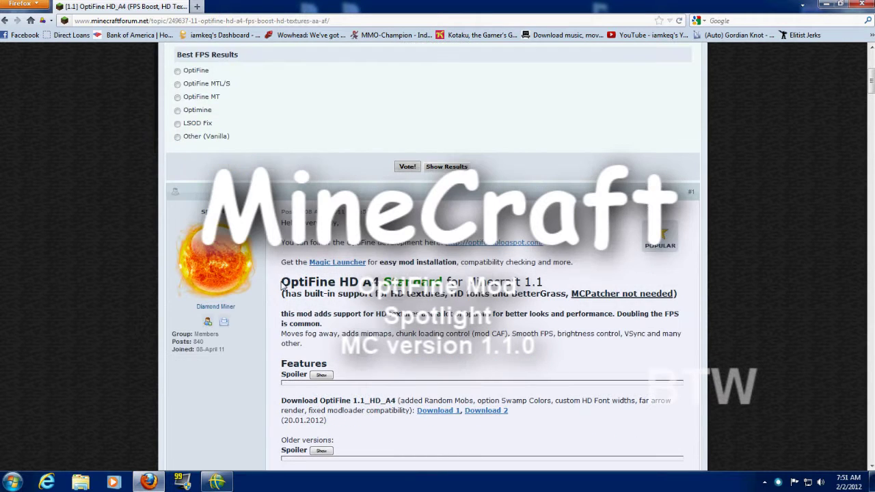
drag(282, 286, 385, 290)
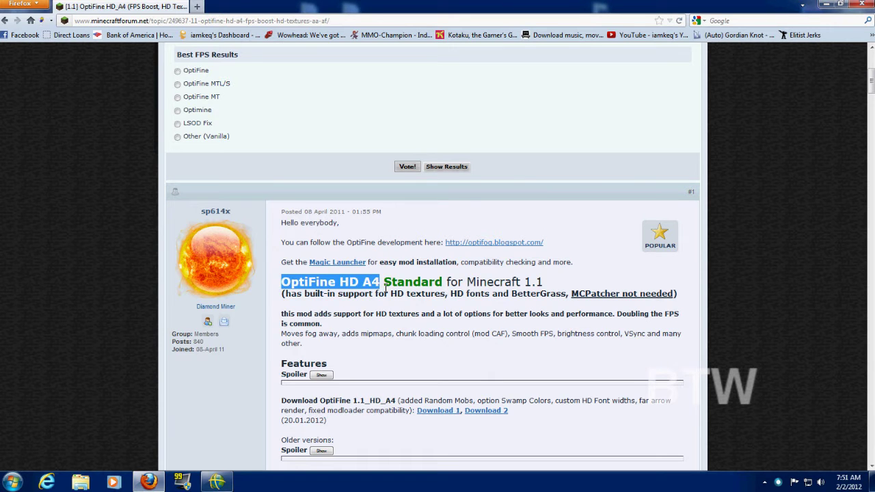
click(324, 293)
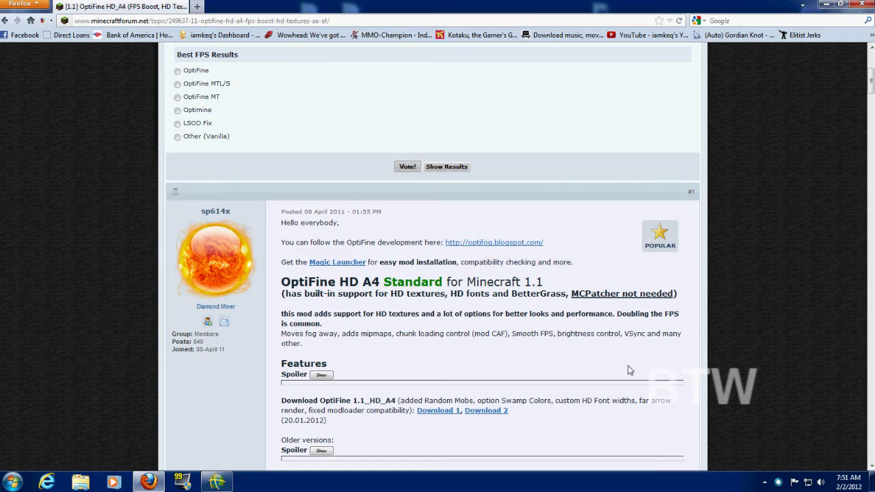
scroll(477, 348, down, 12)
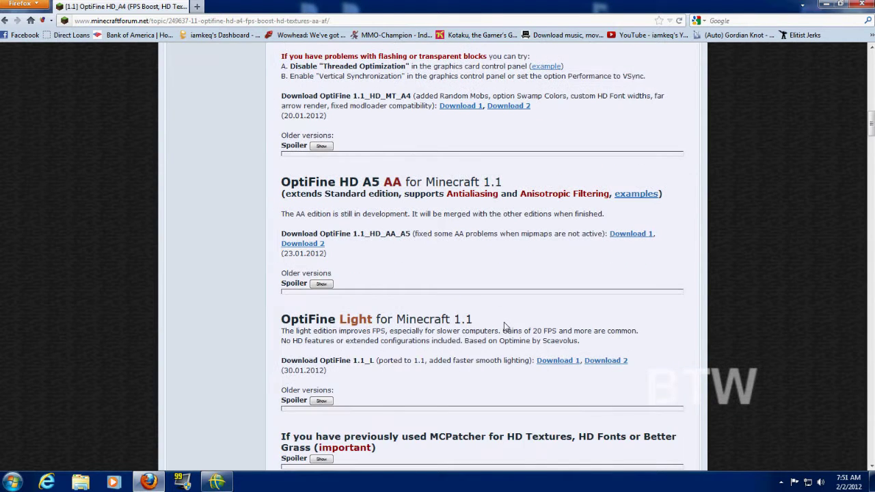
scroll(505, 327, up, 8)
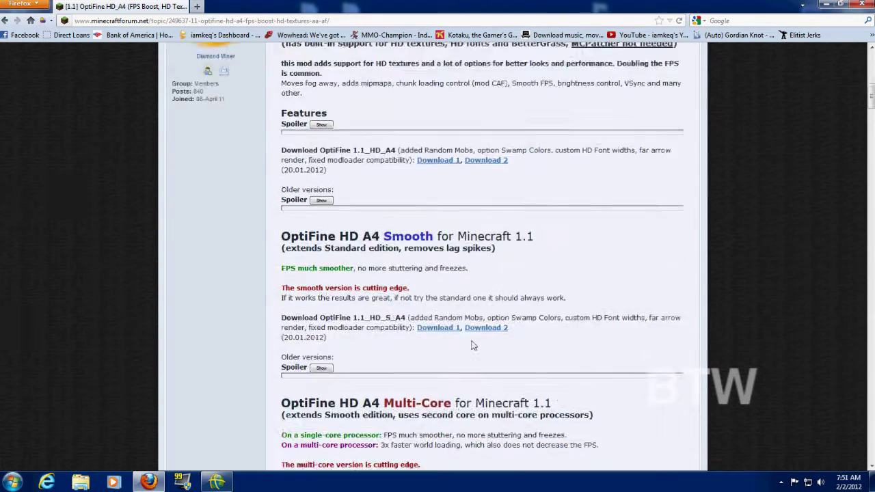
scroll(473, 345, up, 3)
scroll(491, 339, up, 2)
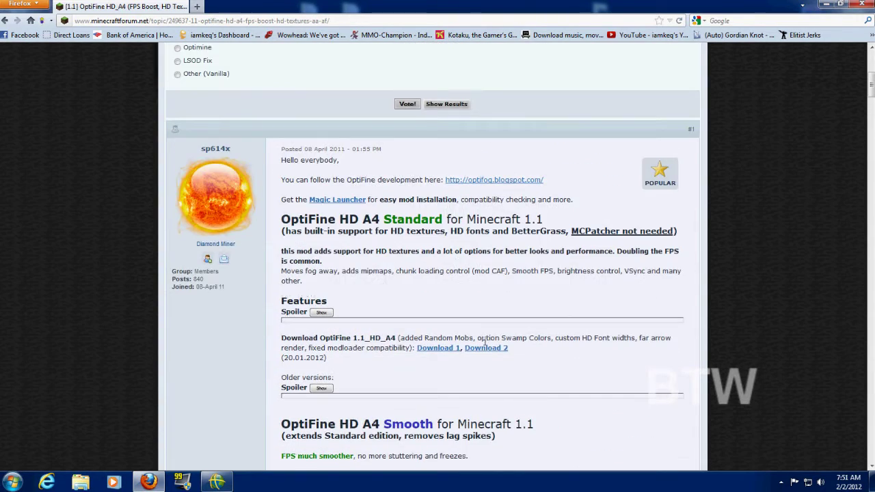
- Launch Minecraft, log in with the remembered account, and load the single-player world
click(13, 482)
click(49, 226)
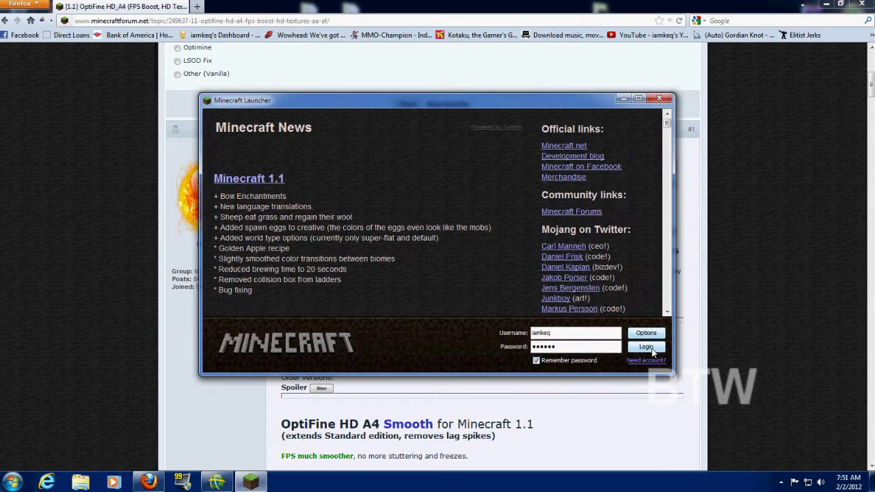
click(647, 348)
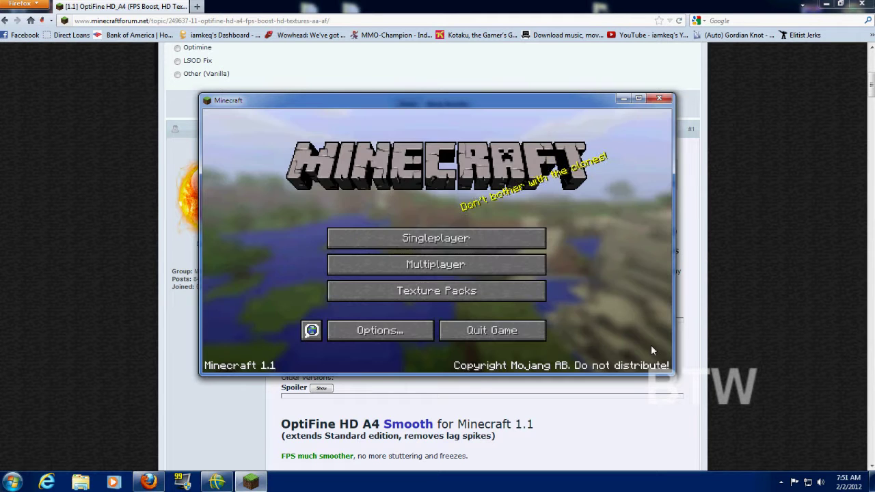
click(441, 236)
double_click(352, 209)
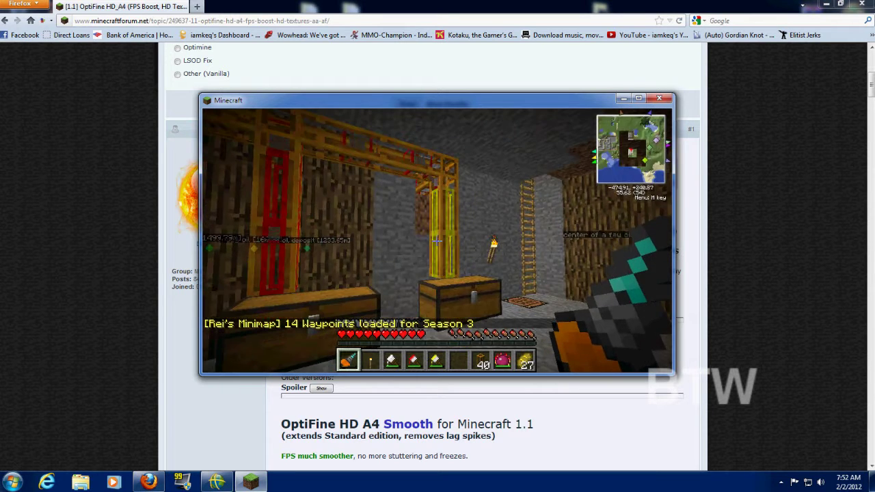
- Check the game's frame rate in the debug overlay, in the small window and maximized, while moving around the chest room
key(shift+F3)
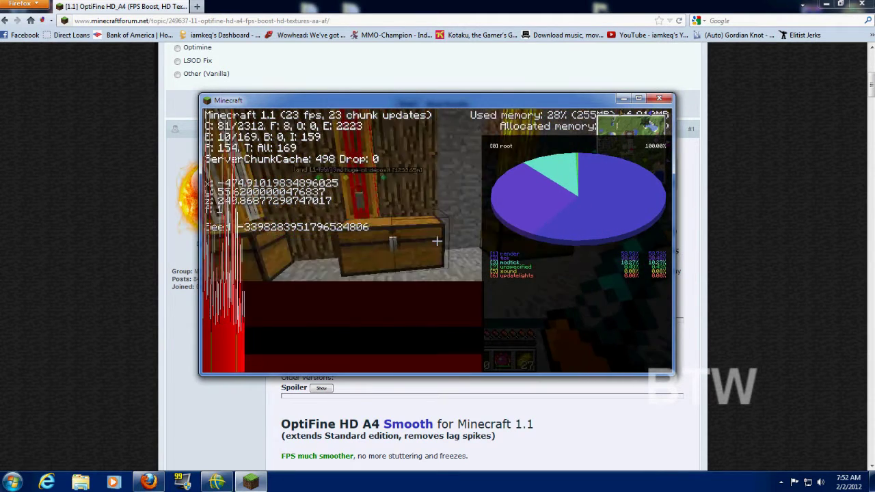
key(F3)
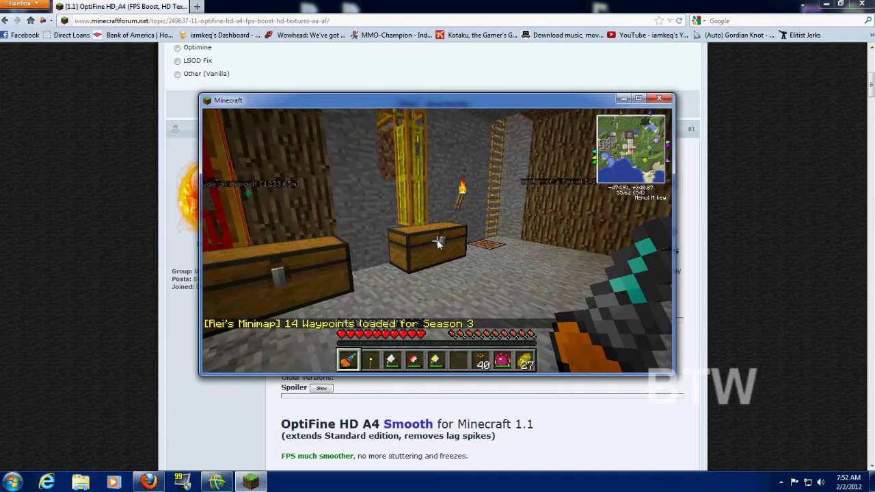
key(e)
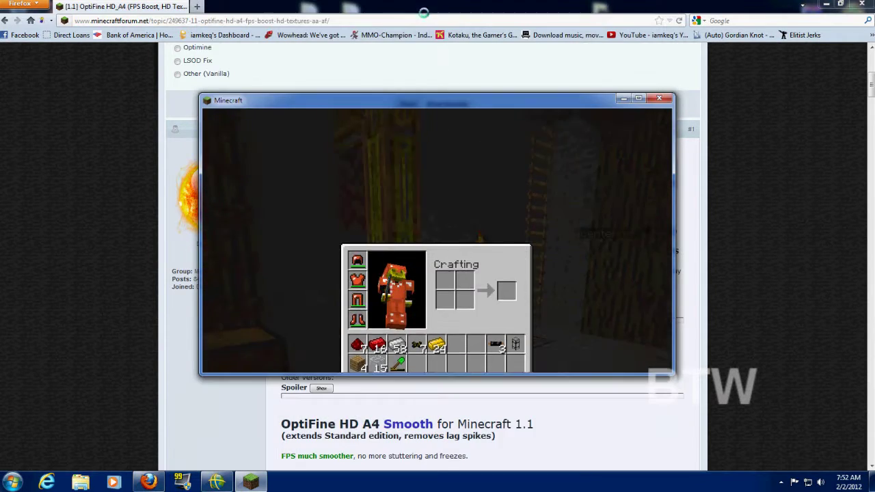
key(F11)
key(e)
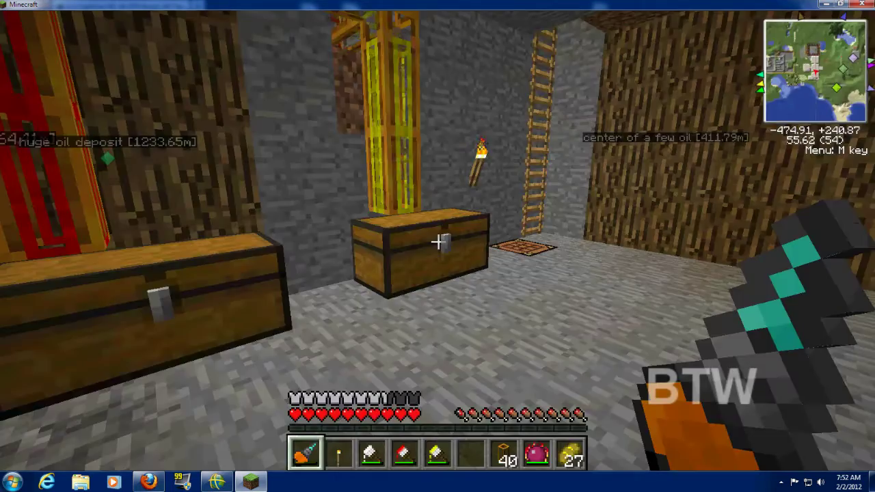
key(F3)
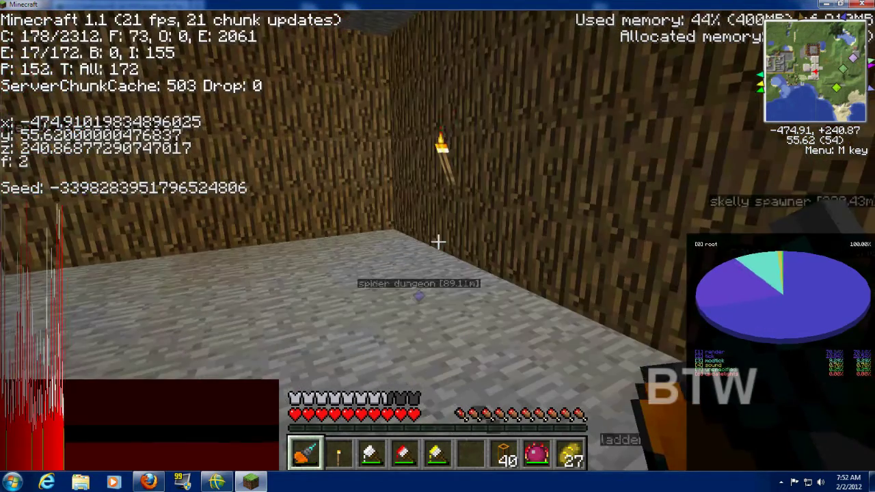
key(s)
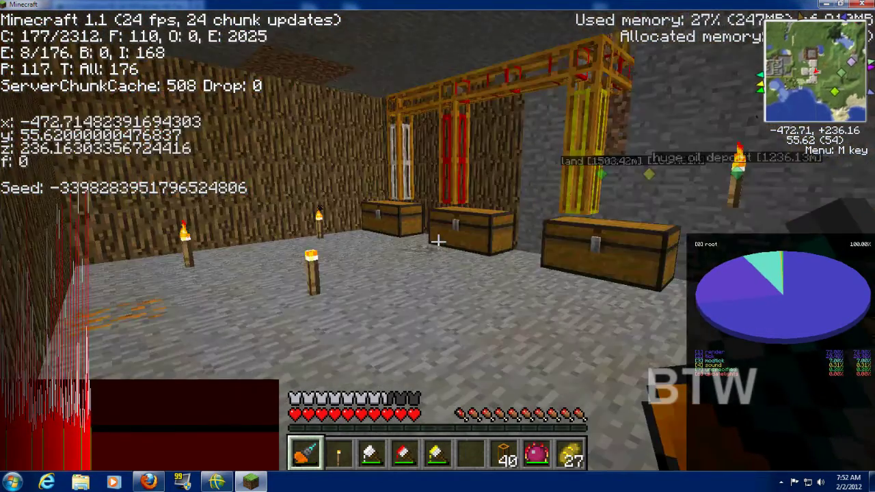
key(w)
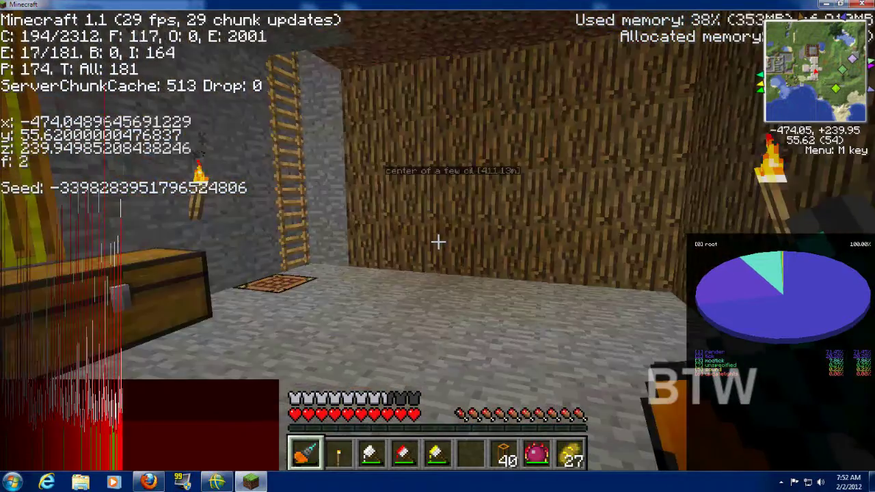
key(F3)
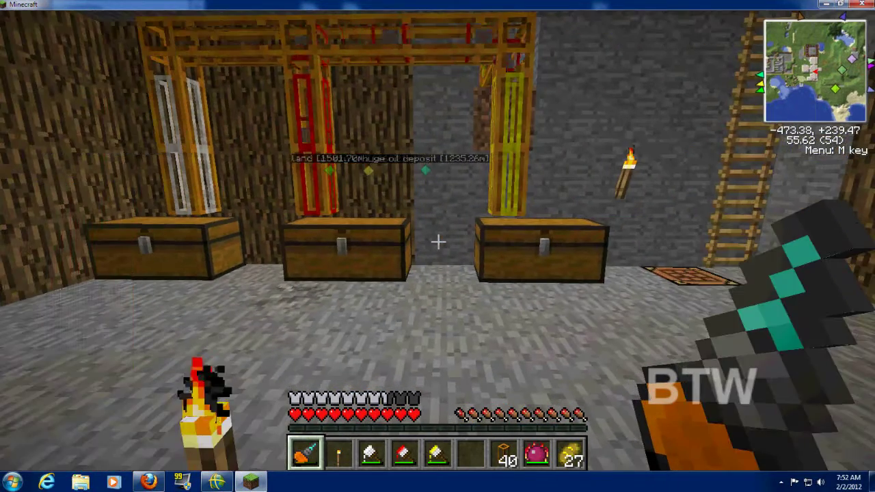
- Leave the world to the title screen and close Minecraft
key(Escape)
click(400, 316)
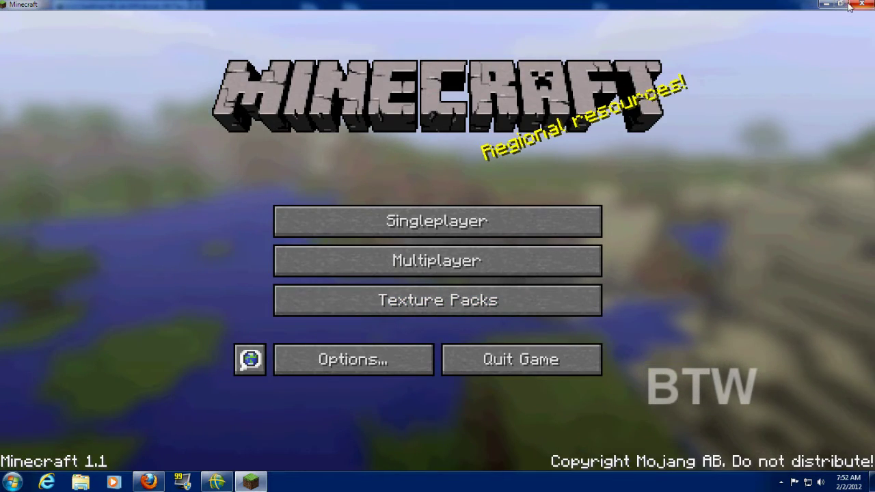
click(851, 6)
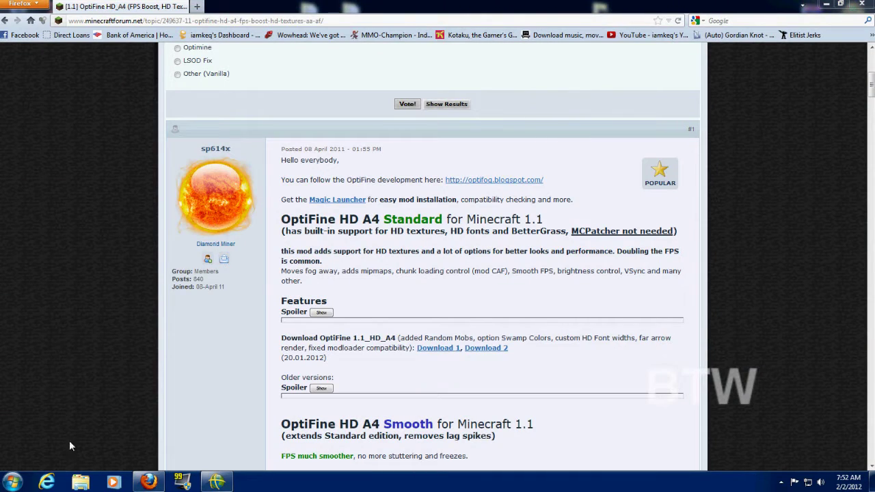
- Show the desktop and line up the .minecraft shortcut, minecraft versions folder and Magic Launcher beside the Minecraft shortcut
click(826, 5)
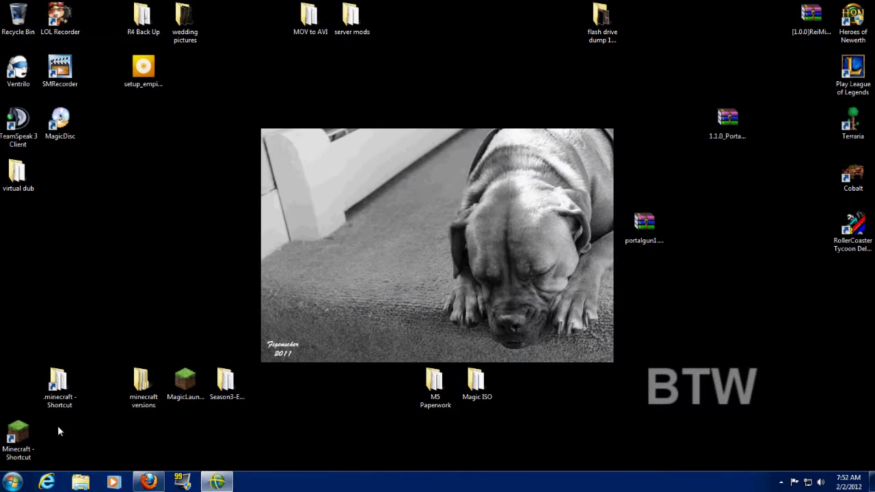
drag(60, 383, 60, 439)
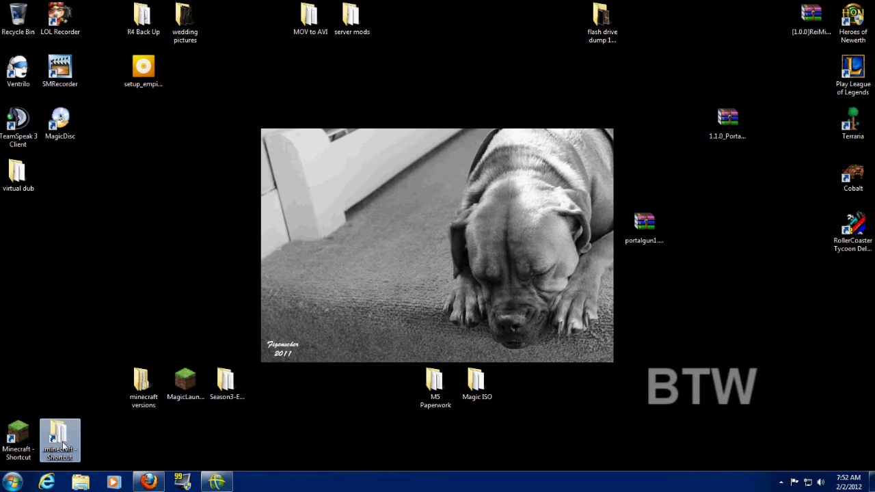
drag(142, 383, 102, 438)
drag(185, 382, 144, 439)
- Open the .minecraft shortcut's location, go up to the Roaming folder, and copy the .minecraft folder
double_click(62, 438)
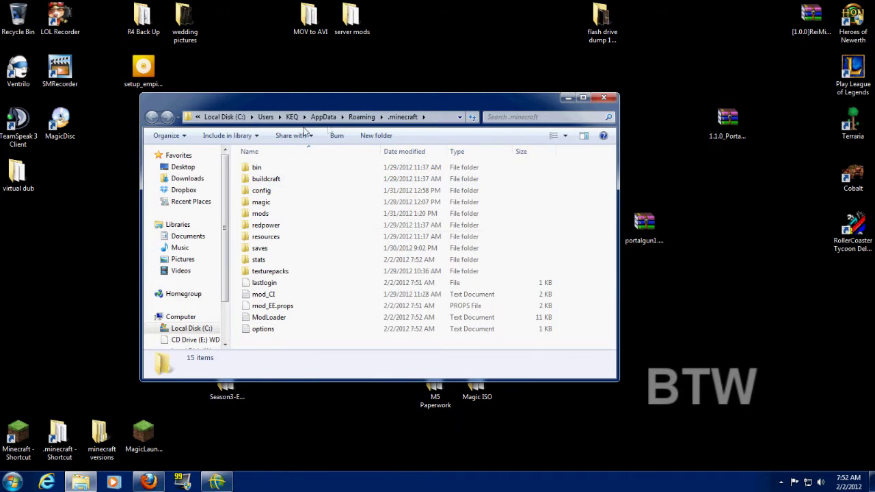
click(362, 117)
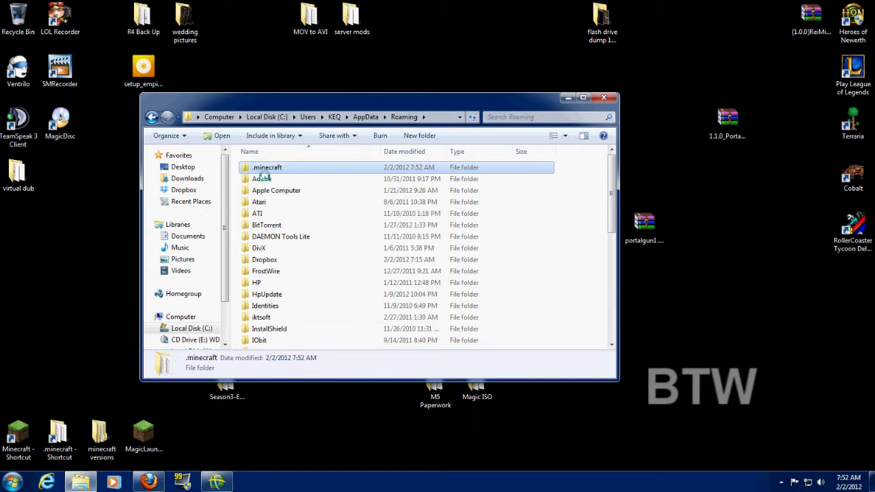
right_click(258, 170)
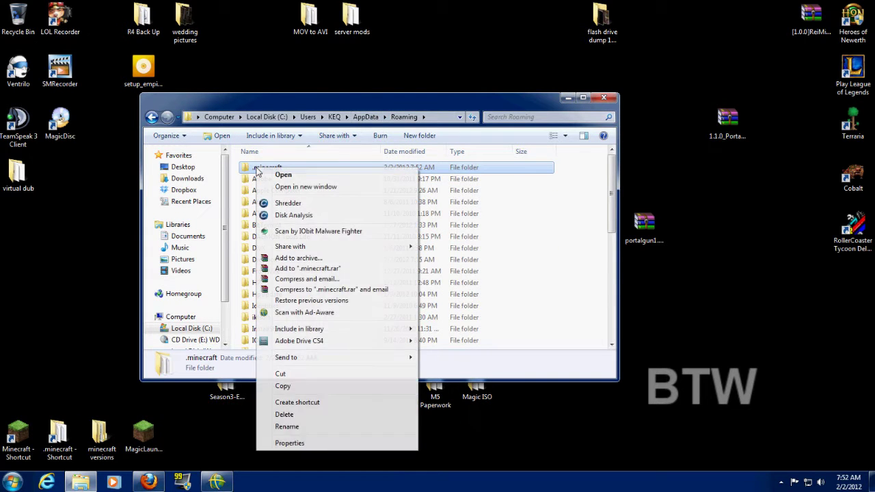
click(324, 386)
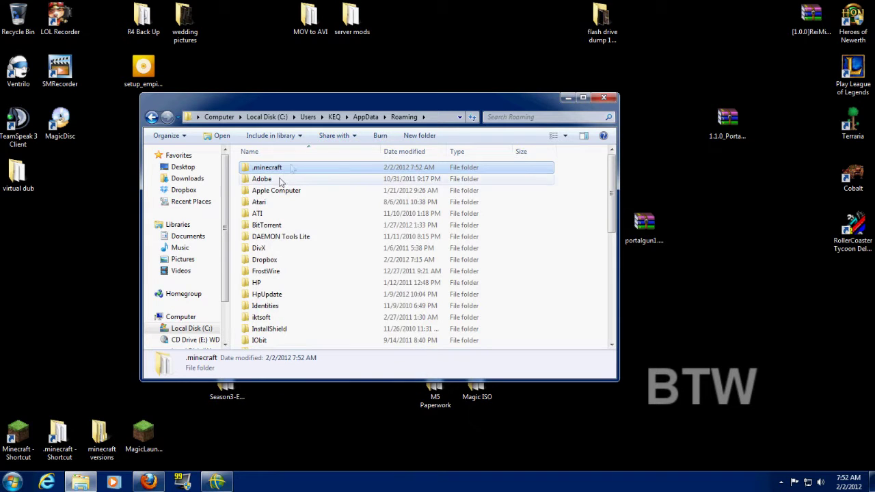
- Create a desktop folder named "minecraft backup" and paste the copied .minecraft folder into it
click(455, 52)
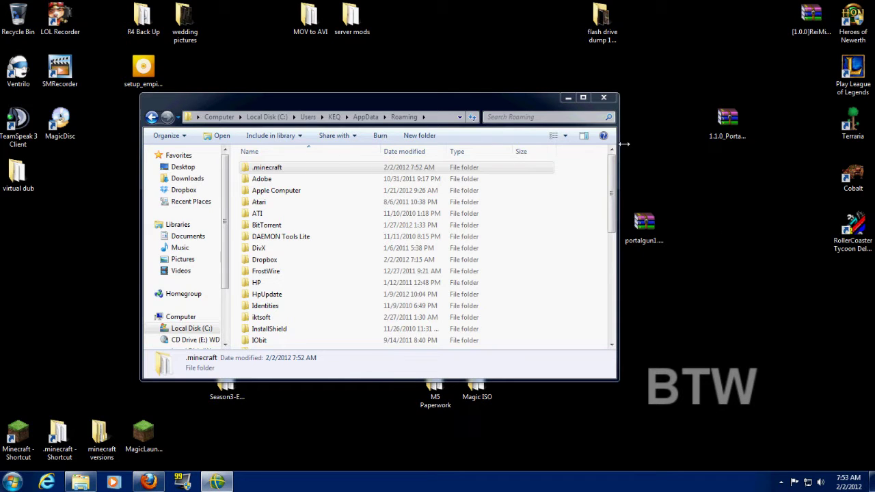
right_click(400, 61)
mouse_move(460, 169)
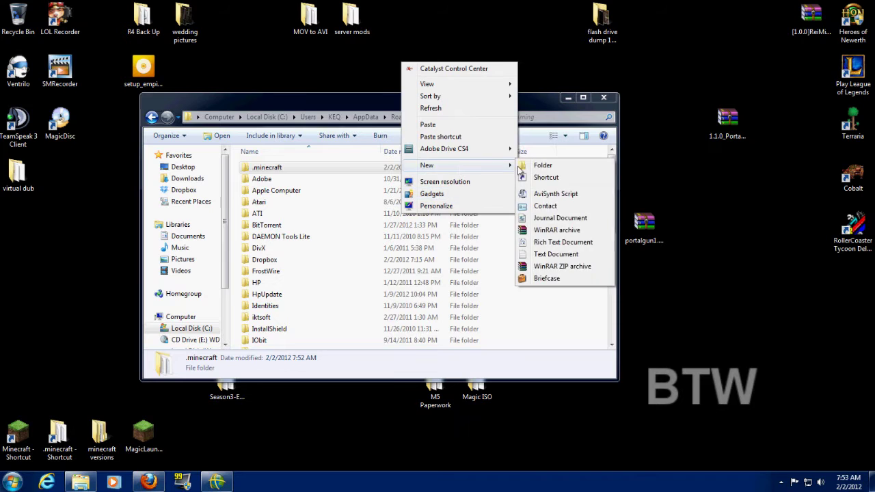
click(540, 165)
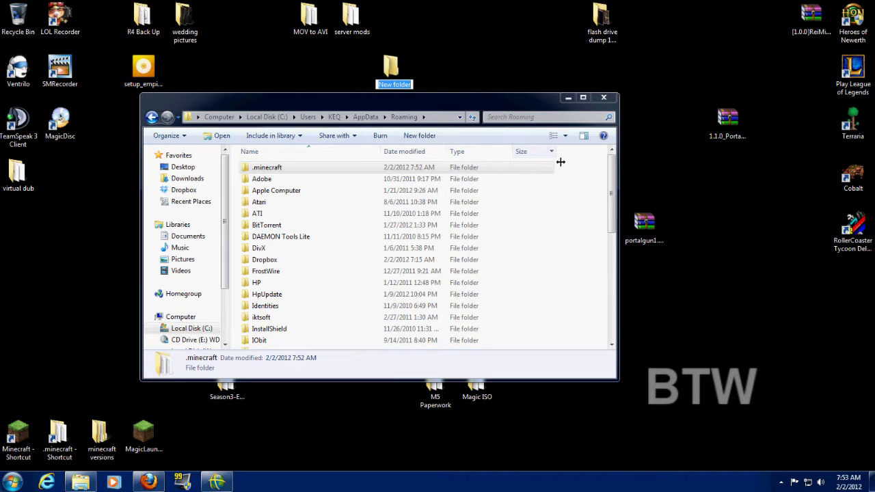
text(minecraft b)
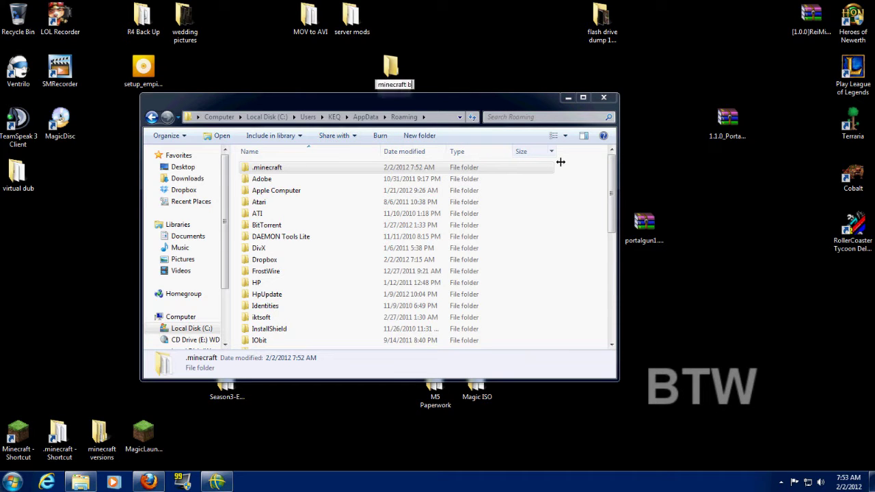
text(ackup)
key(Return)
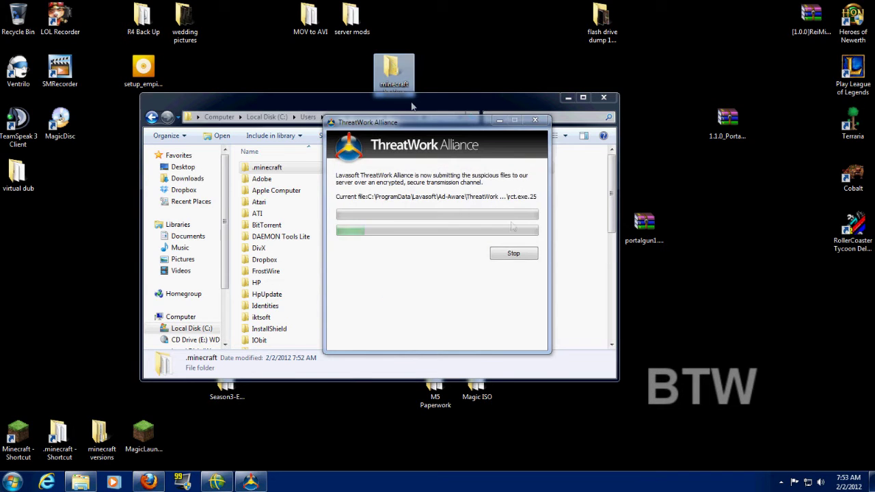
right_click(396, 71)
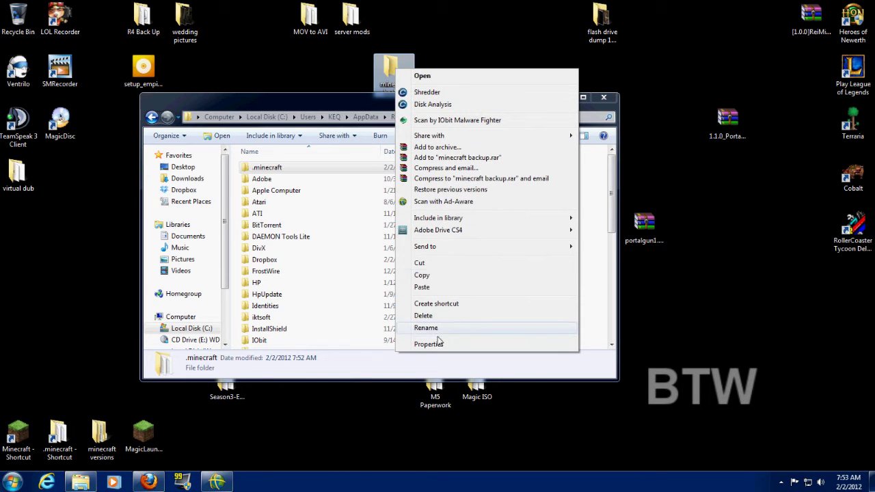
click(441, 289)
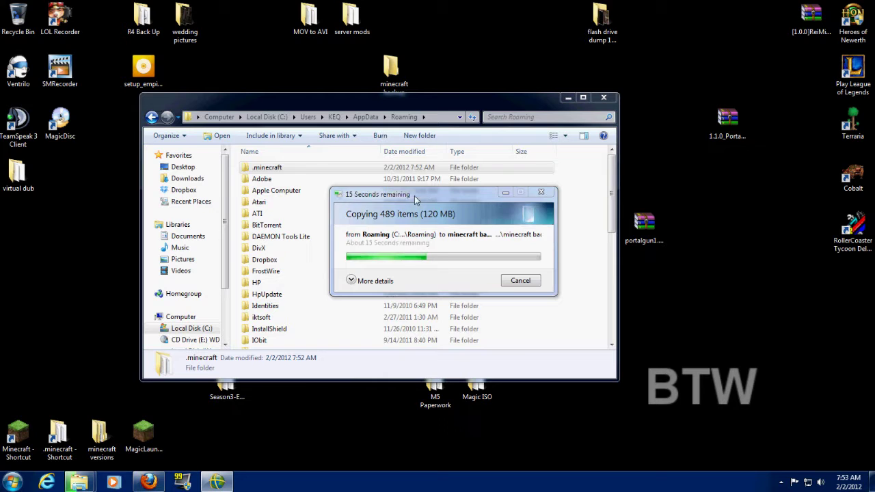
- Switch to Firefox and download OptiFine_1.1_HD_A4.zip through the Standard edition's Download 1 link
click(148, 482)
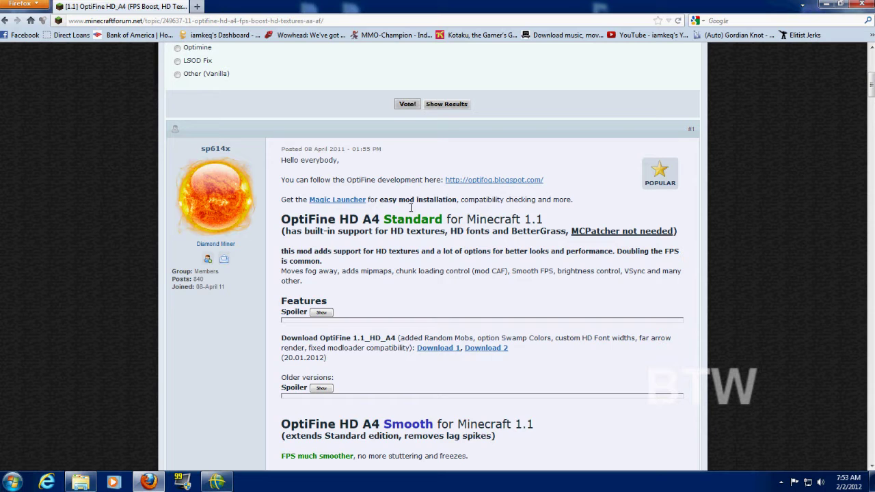
click(445, 353)
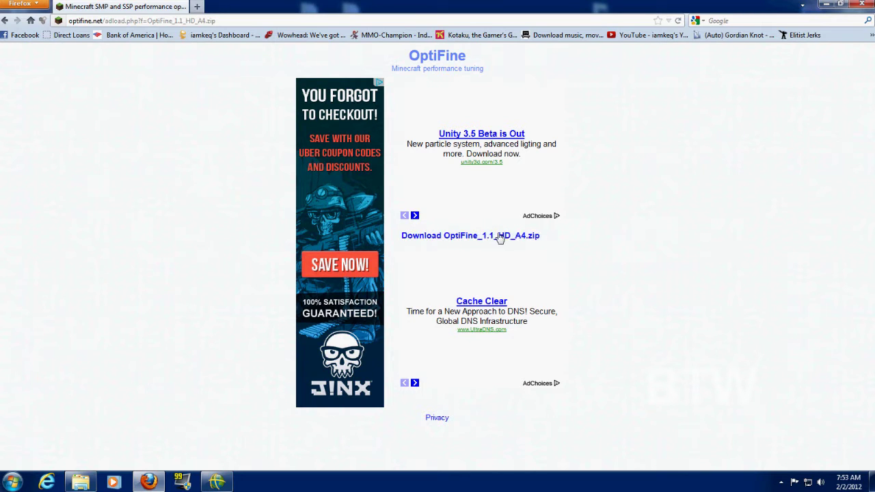
click(501, 236)
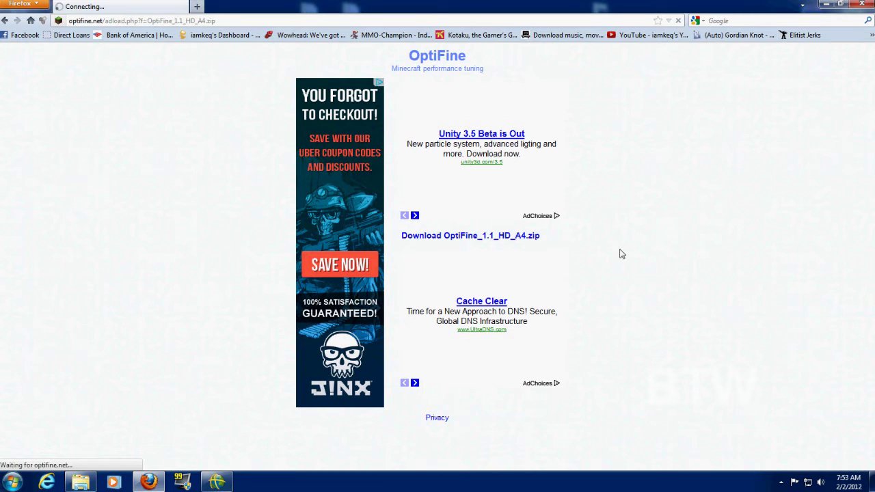
click(385, 274)
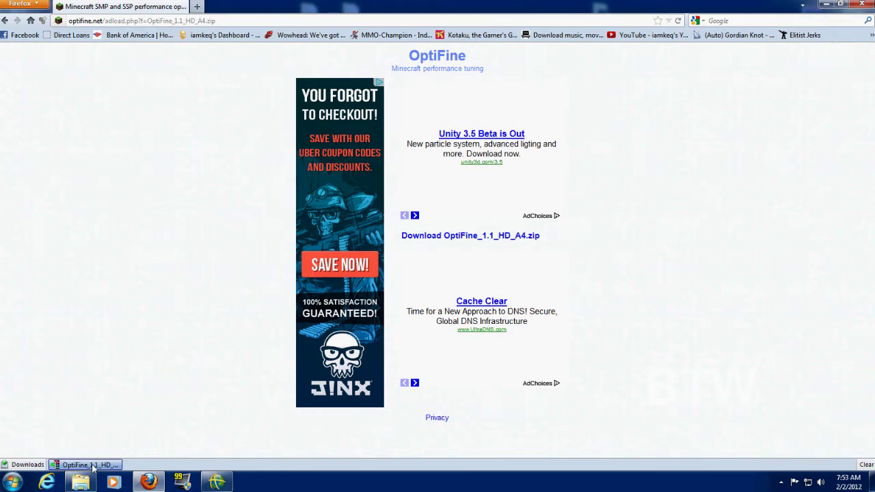
- Open the downloaded OptiFine_1.1_HD_A4.zip in WinRAR, dismiss the evaluation reminder, and move the archive window clear of the folder window
click(93, 467)
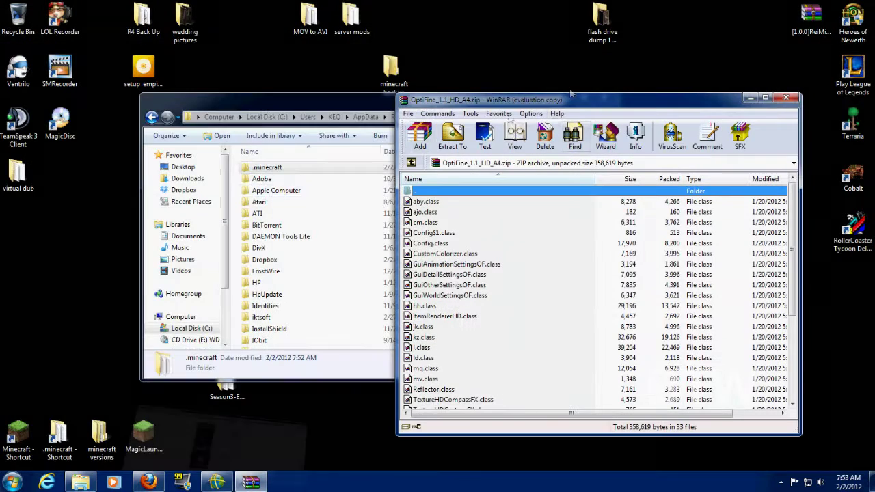
click(624, 279)
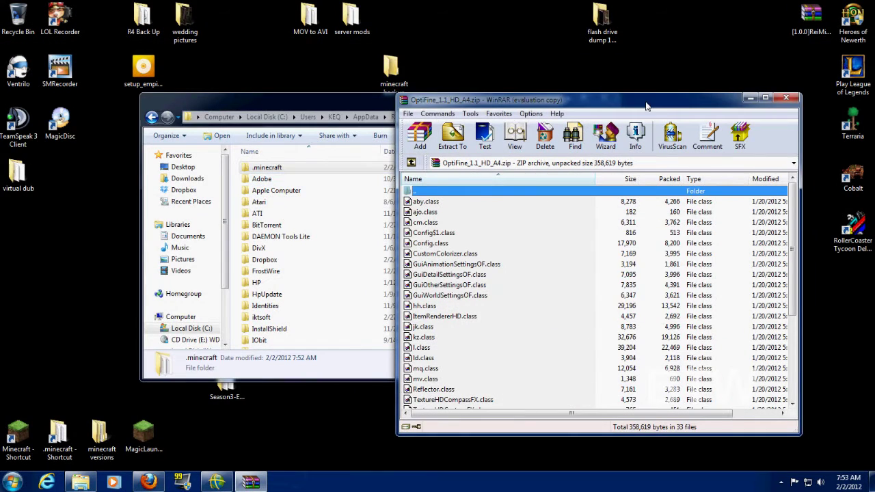
drag(646, 106, 708, 22)
- Open the minecraft archive from .minecraft's bin folder with WinRAR archiver and place its window beside the OptiFine archive
click(269, 171)
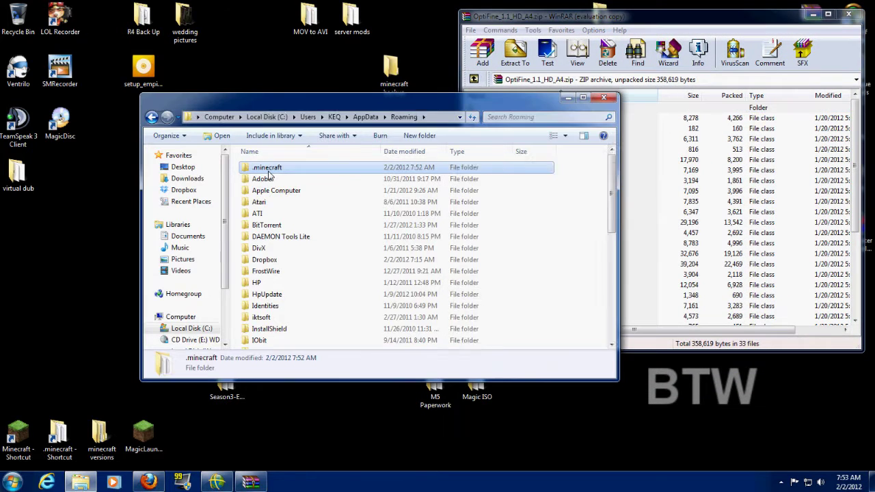
double_click(268, 173)
double_click(261, 169)
click(260, 225)
right_click(265, 227)
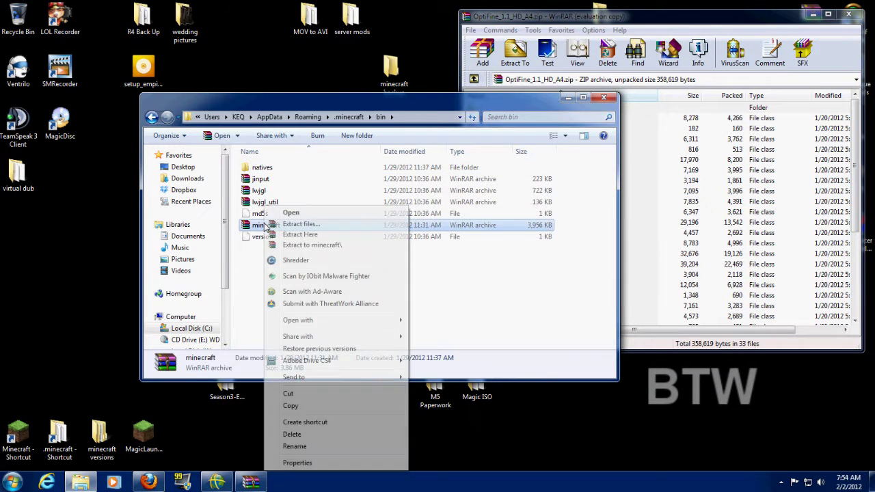
mouse_move(340, 321)
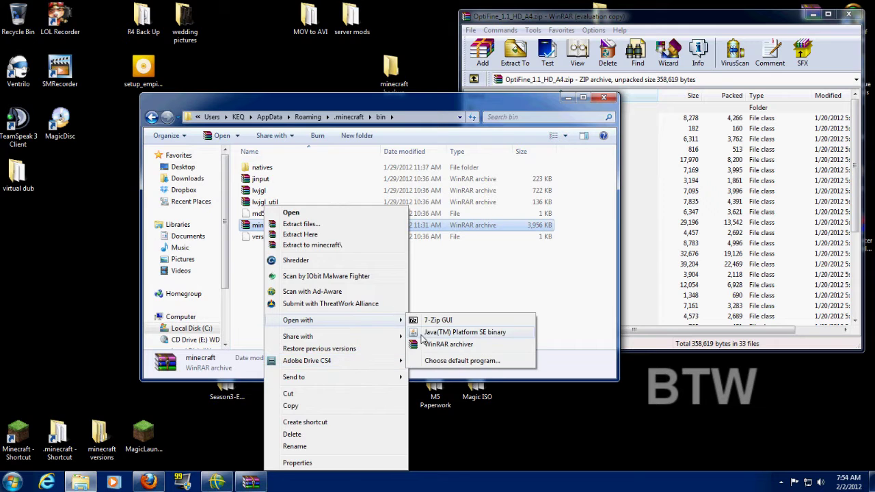
click(427, 345)
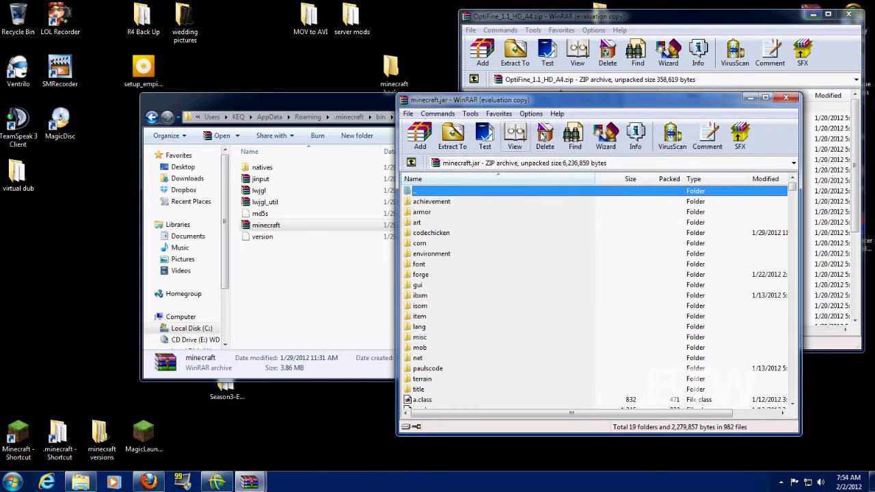
click(658, 284)
drag(556, 107, 220, 20)
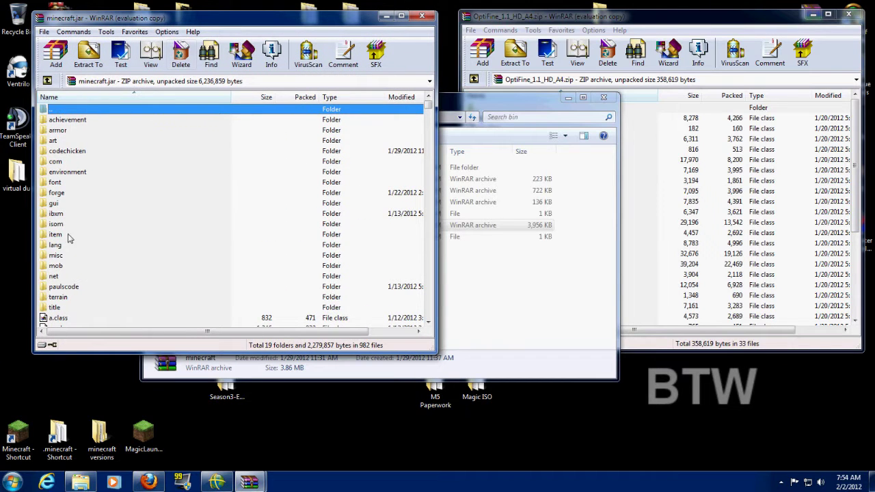
- Add all files from the OptiFine archive to minecraft.jar using Add and replace files, and close both archives
scroll(363, 197, down, 3)
click(683, 24)
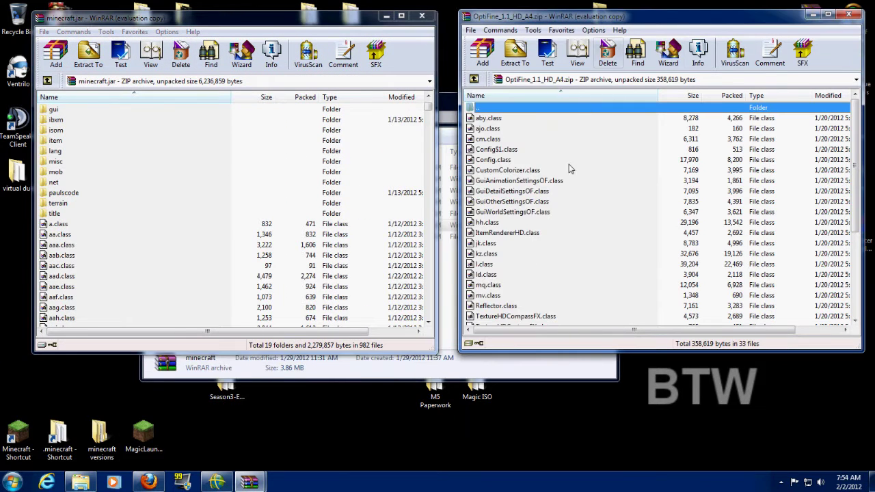
key(ctrl+a)
drag(510, 197, 68, 281)
click(236, 277)
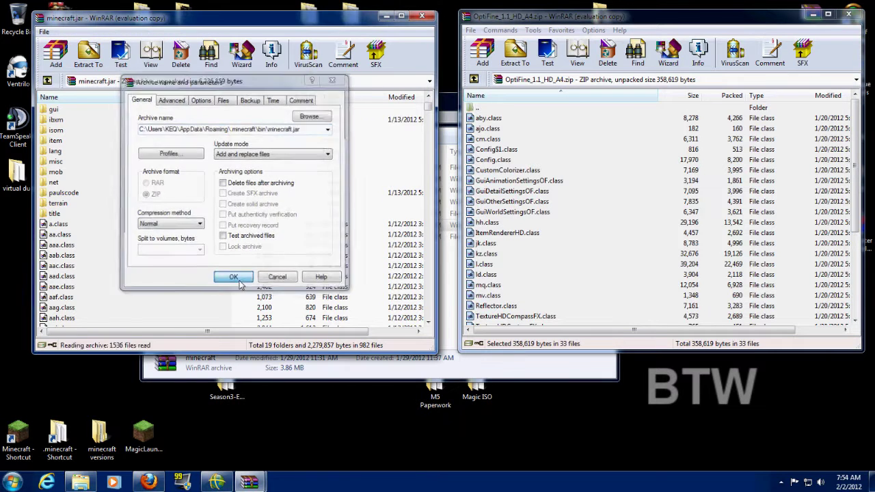
click(850, 15)
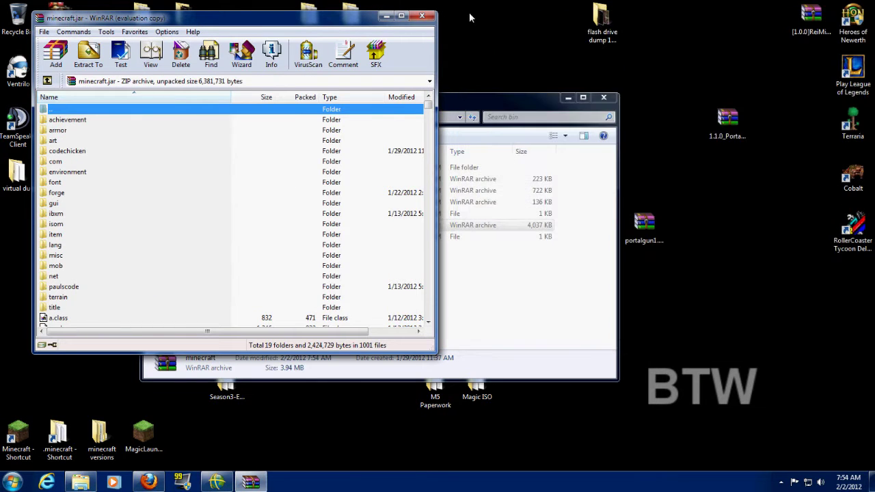
click(421, 15)
- Launch Minecraft, log in with the remembered account, and load the Season 3 singleplayer world
click(10, 437)
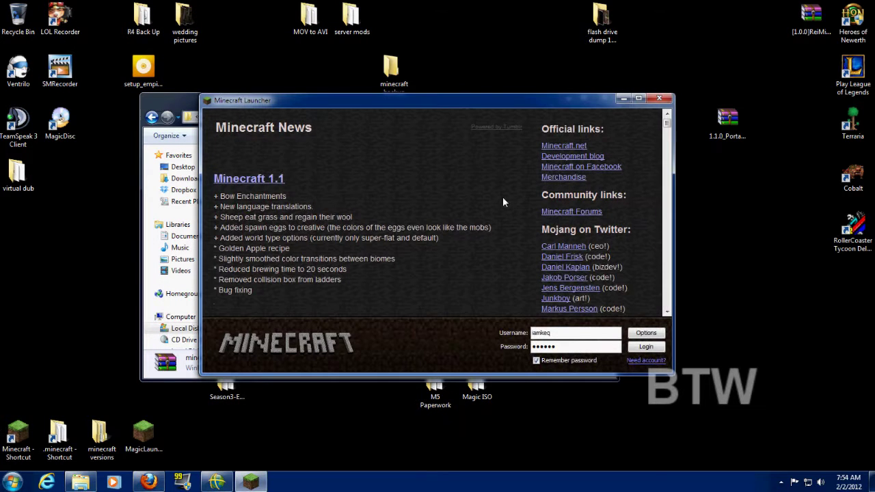
click(635, 346)
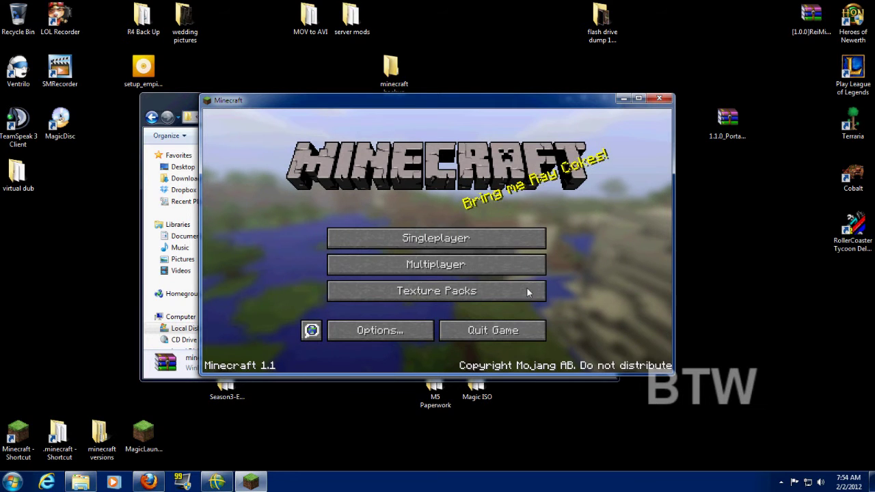
click(438, 240)
double_click(340, 211)
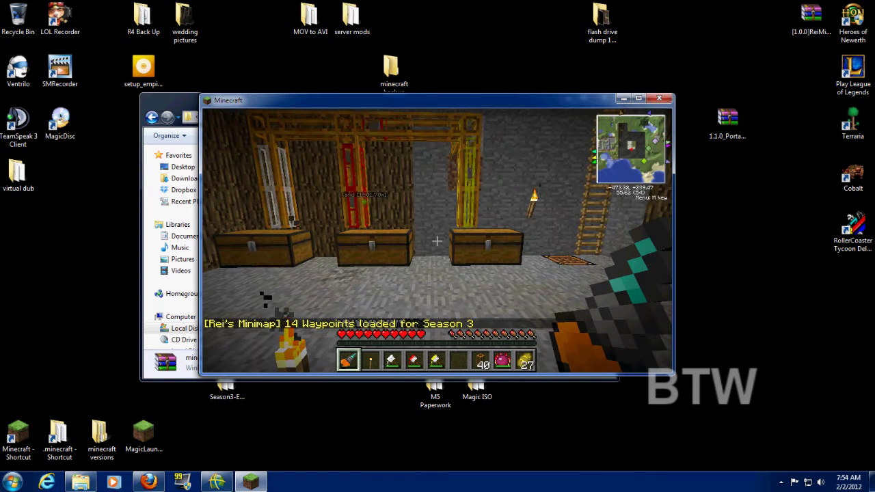
- Show the debug overlay with the frame-time graph, check the frame rate while moving through the base, and hide the overlay
key(shift+F3)
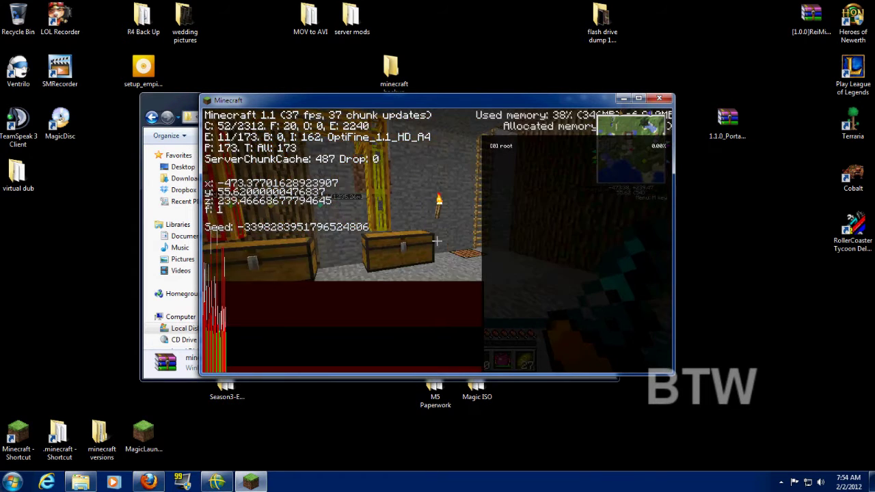
key(w)
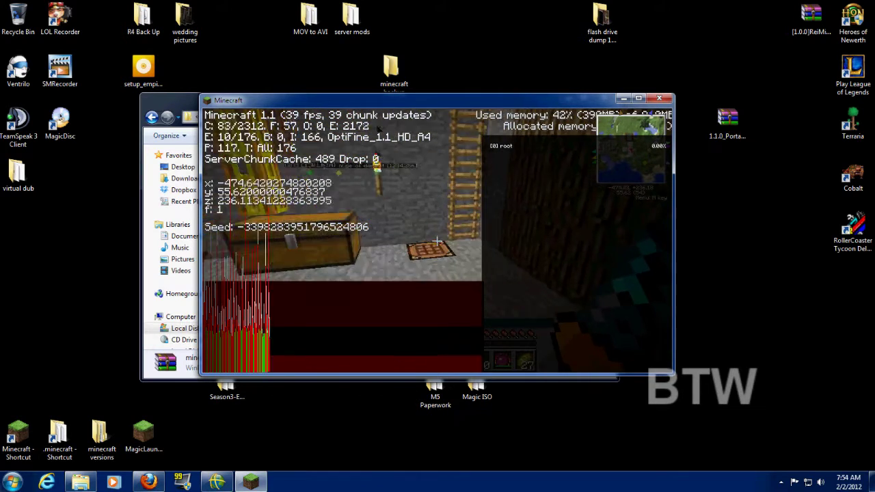
key(w)
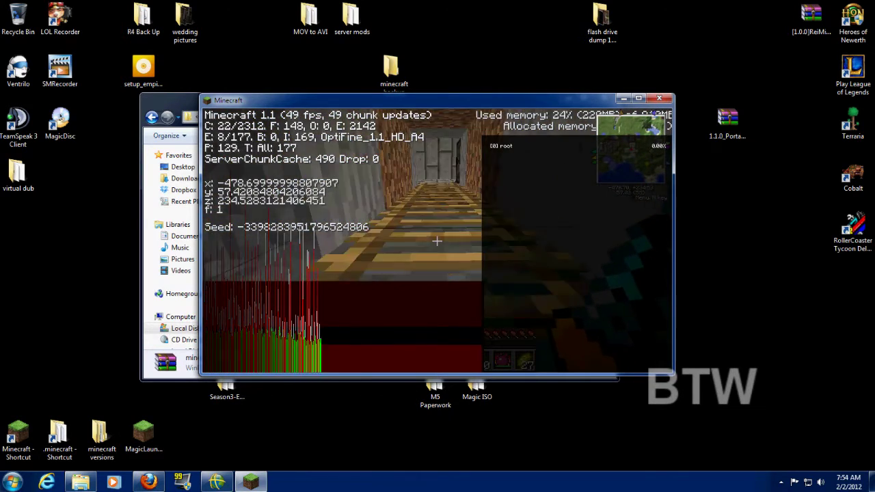
key(w)
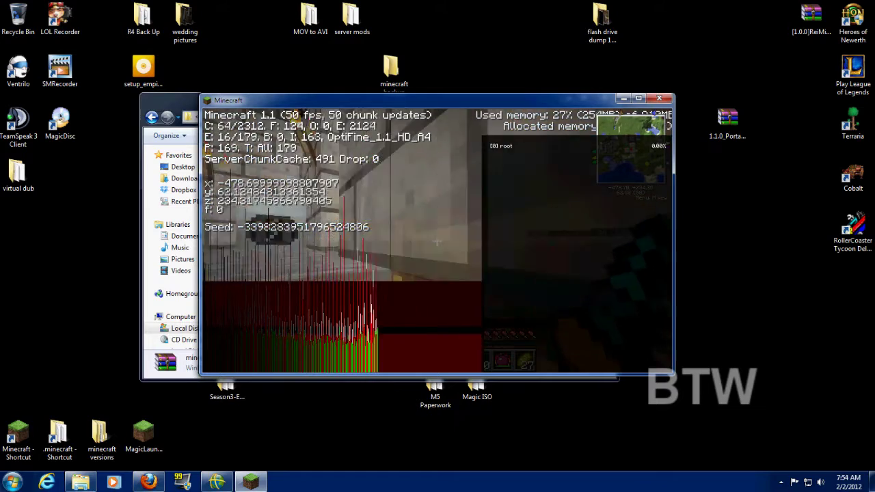
key(w)
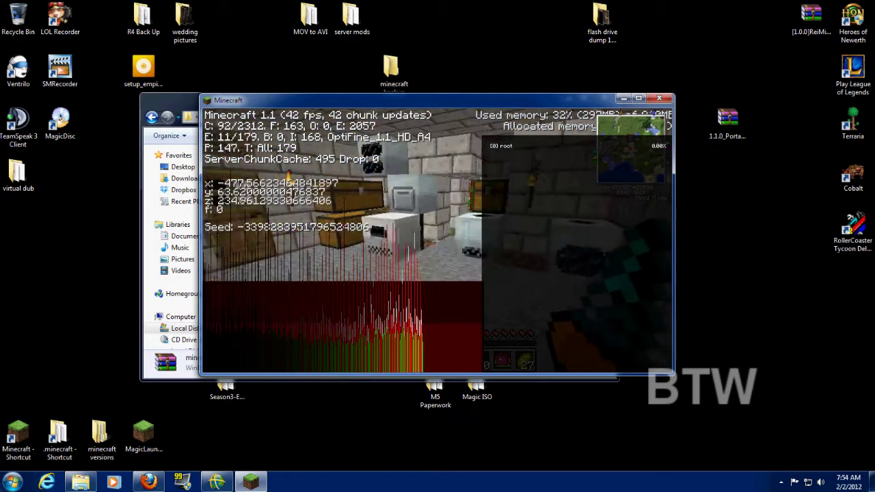
key(F3)
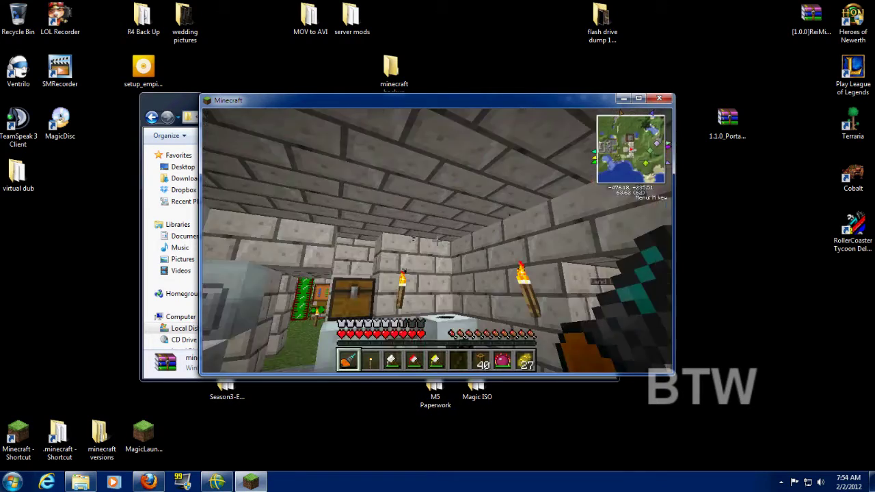
- Maximize the game window, check the frame rate at that size with the debug overlay, and hide the overlay
key(e)
double_click(451, 99)
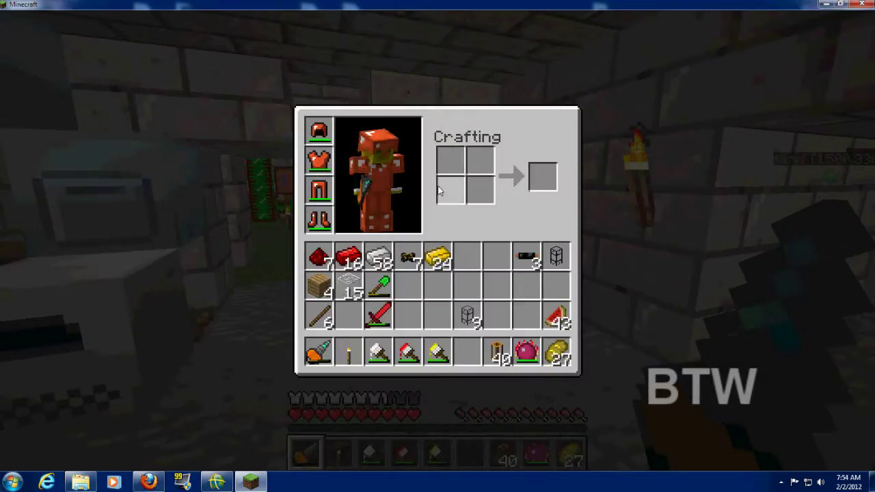
key(e)
key(F3)
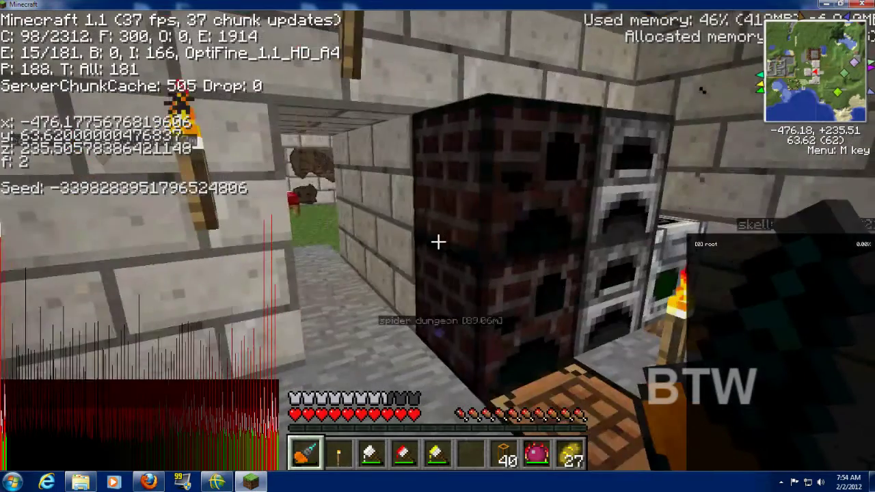
key(w)
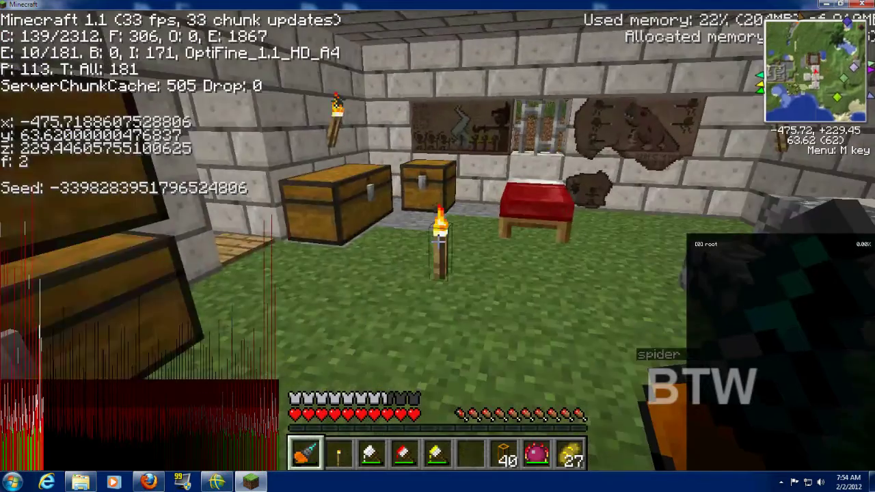
key(F3)
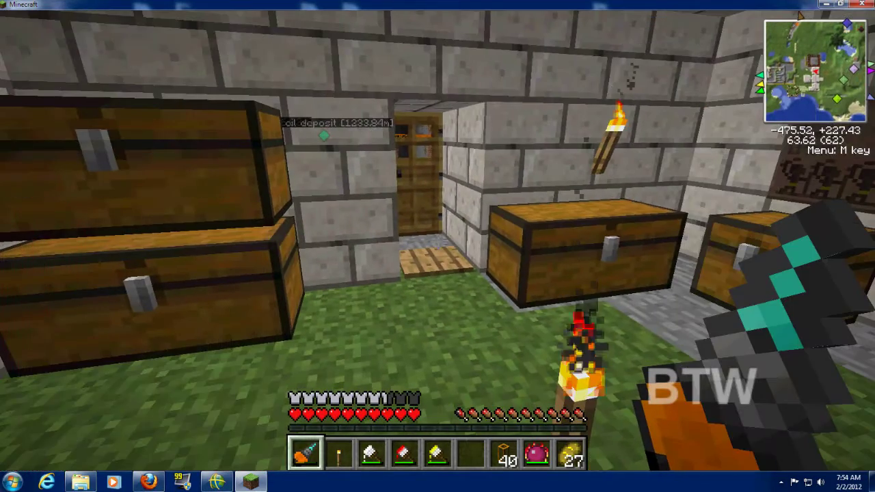
- Open the game's video settings and turn both Fog and Clouds off
key(Escape)
click(431, 273)
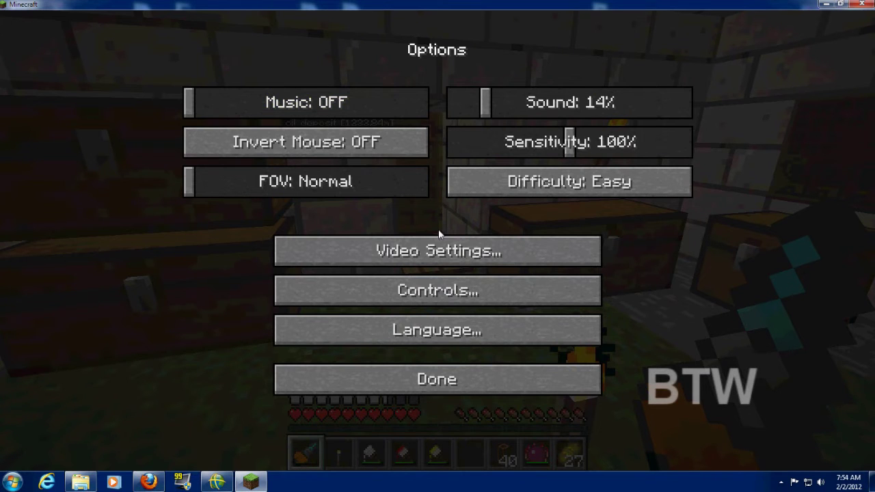
click(439, 248)
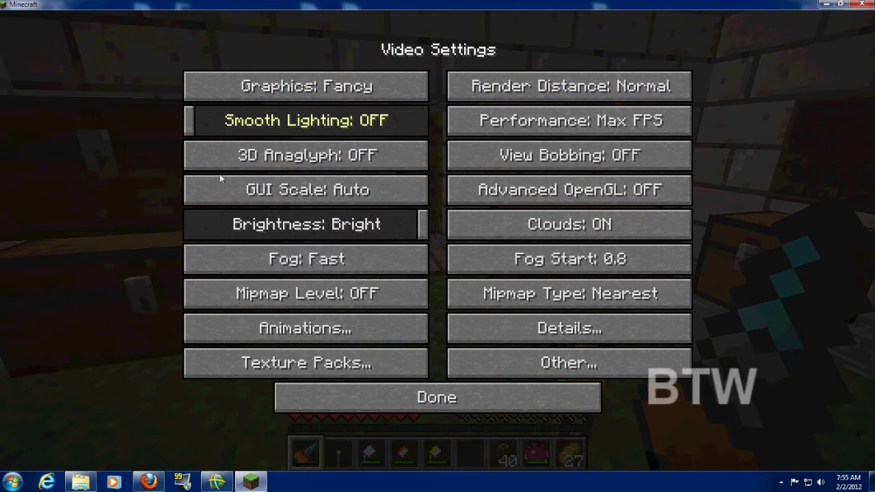
mouse_move(379, 272)
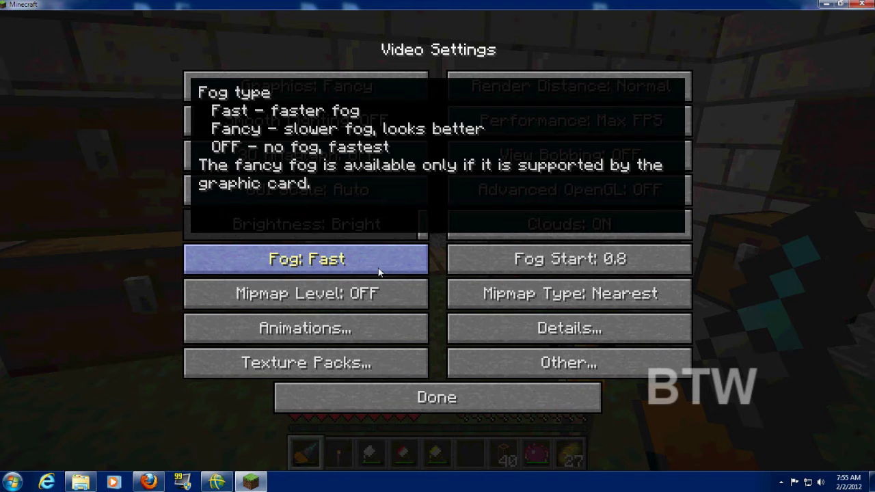
click(380, 272)
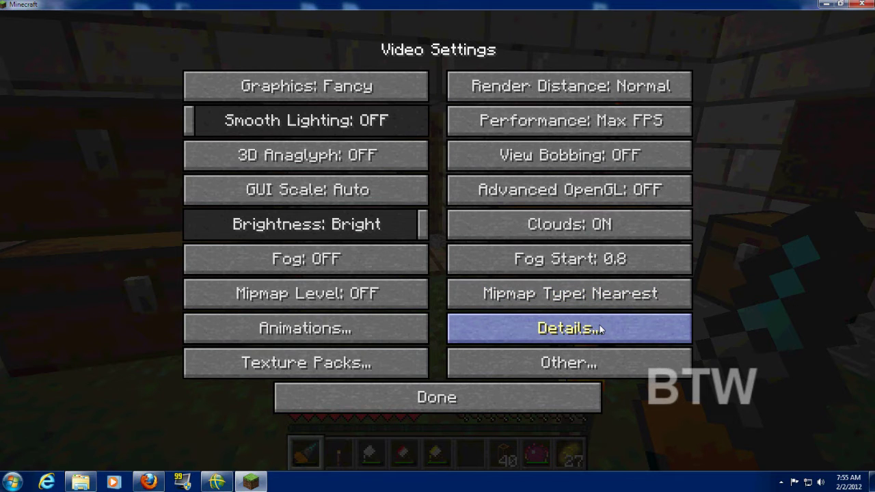
click(611, 228)
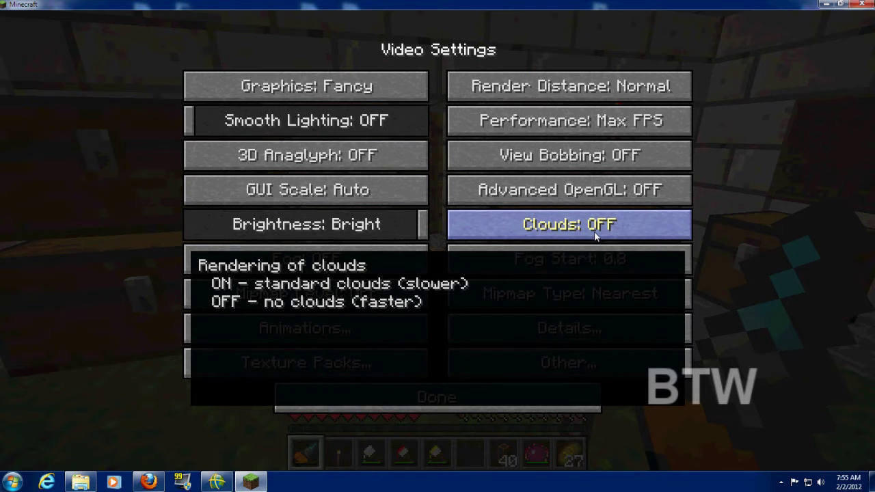
- Review the detail settings, such as clouds, trees, grass and water, and go back to the video settings
click(567, 333)
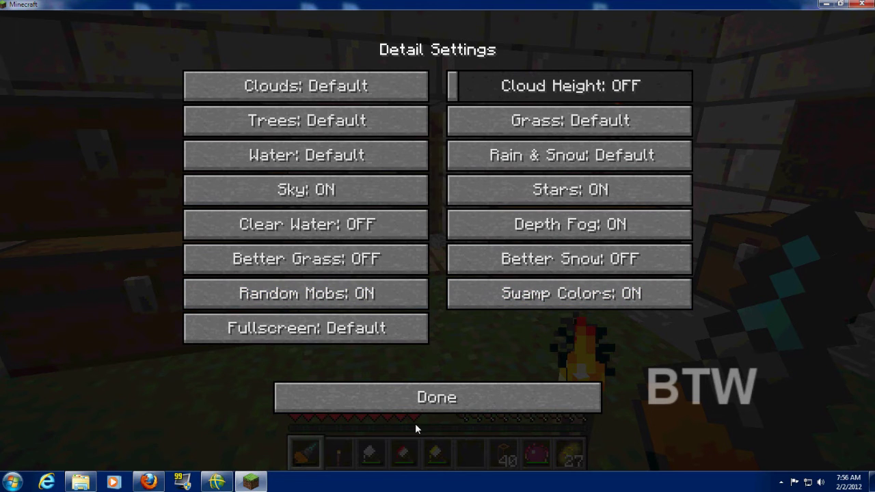
click(486, 405)
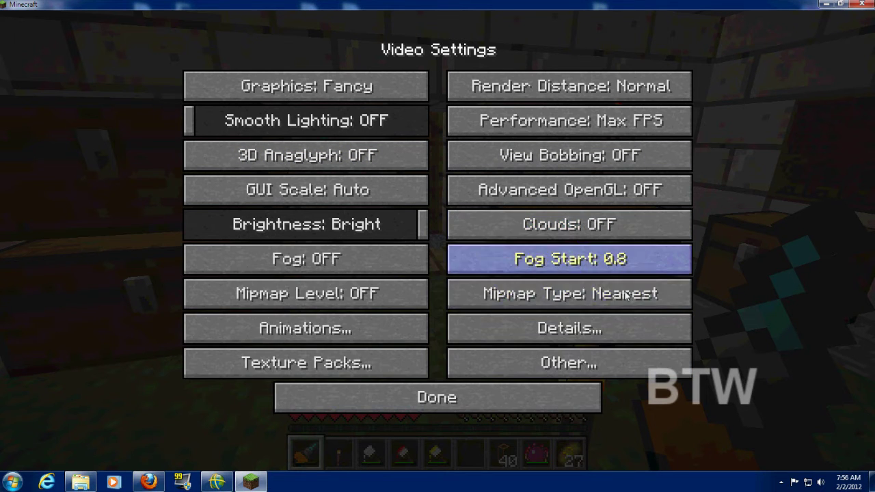
- Open the other video settings and cycle the Autosave interval through its values back to 3min
click(564, 364)
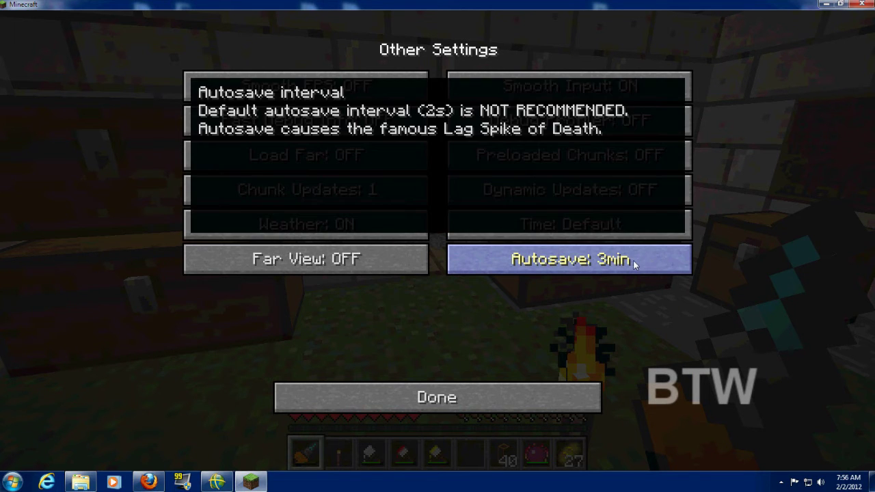
click(585, 265)
click(571, 266)
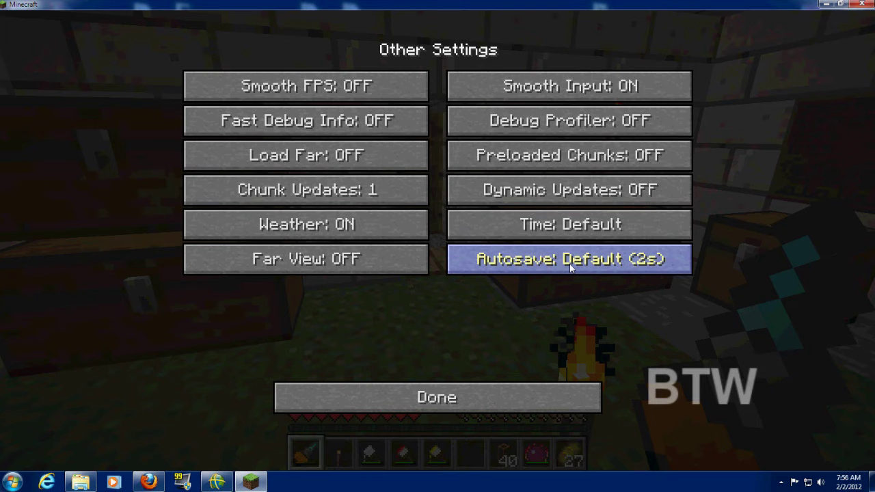
click(597, 265)
click(596, 262)
click(615, 265)
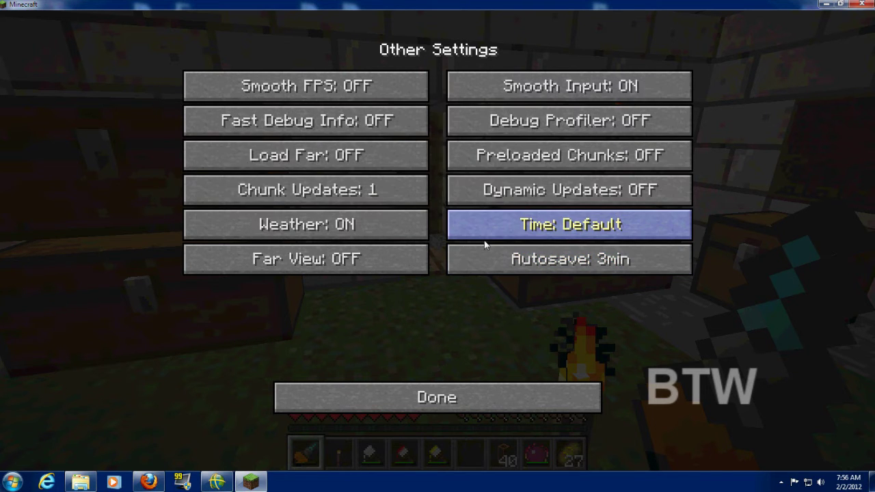
- Read the explanation of the Chunk Updates option, close the settings screens and return to the game
mouse_move(528, 238)
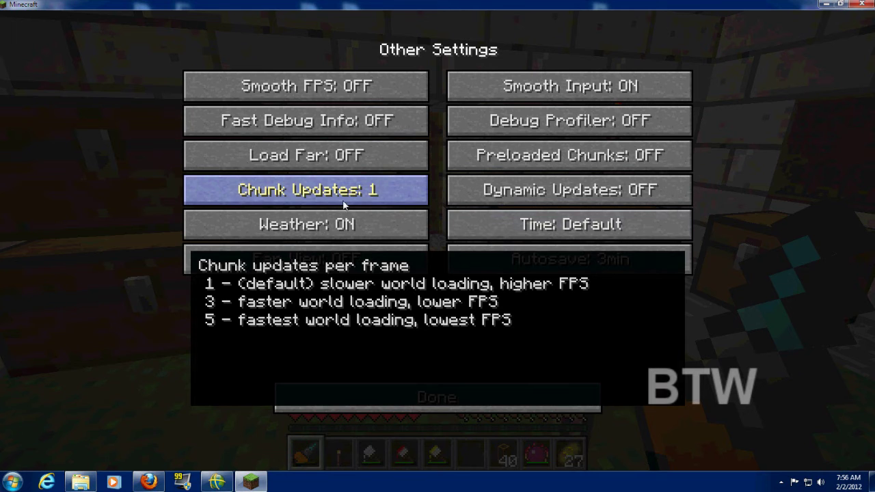
click(454, 409)
click(427, 402)
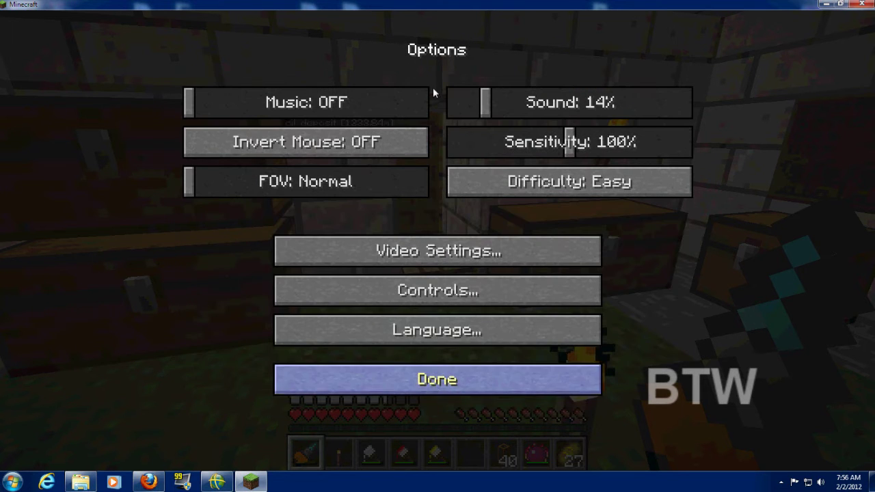
click(469, 375)
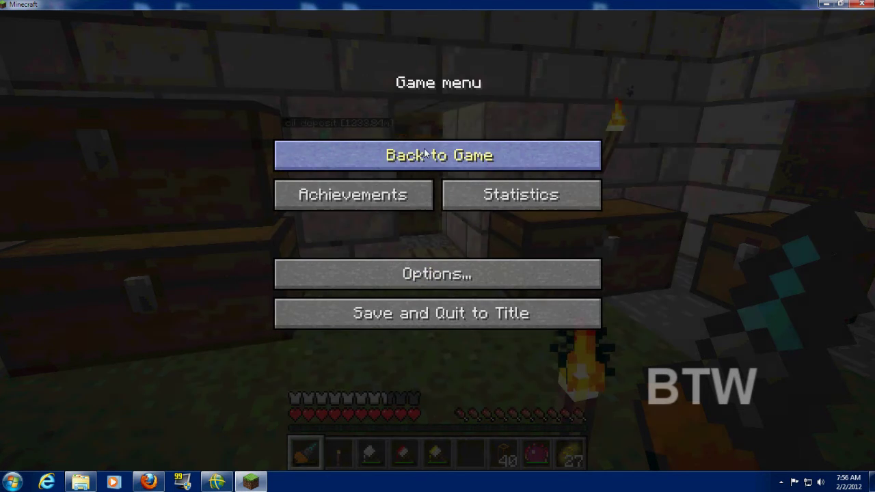
click(429, 152)
- Show the debug overlay with the frame-time graph and check the frame rate while walking through the base's rooms
key(shift+F3)
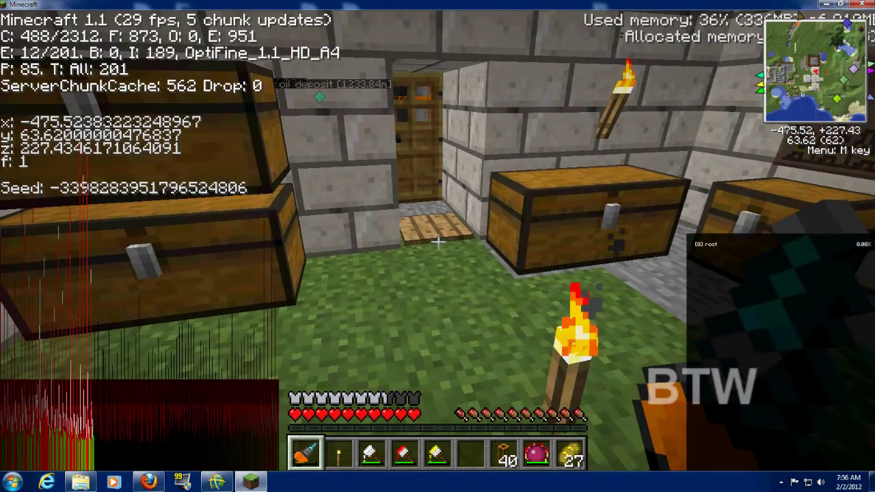
key(w)
key(w)
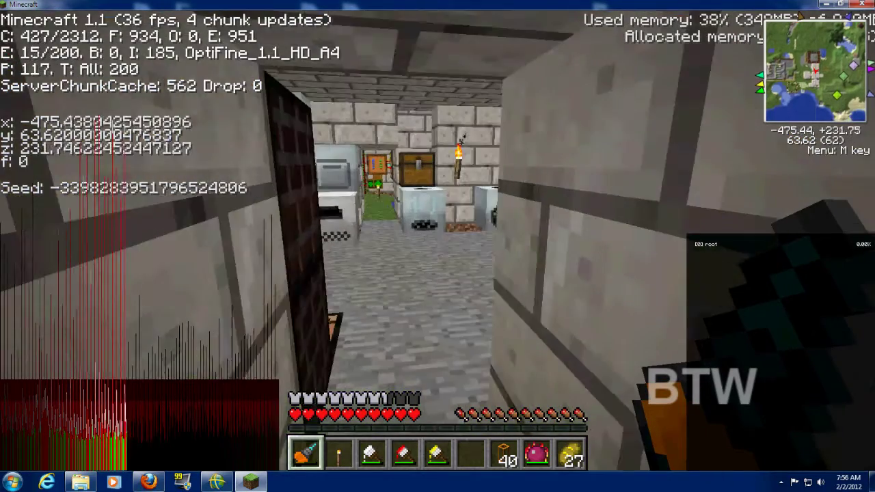
key(w)
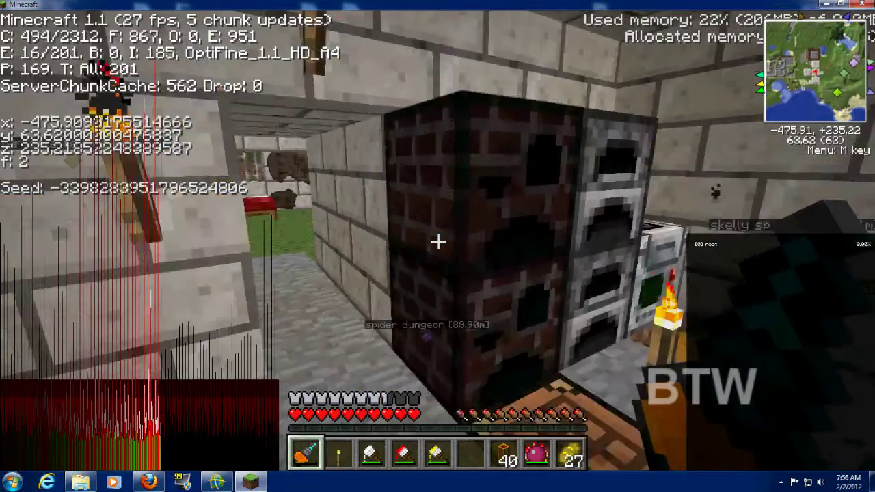
key(w)
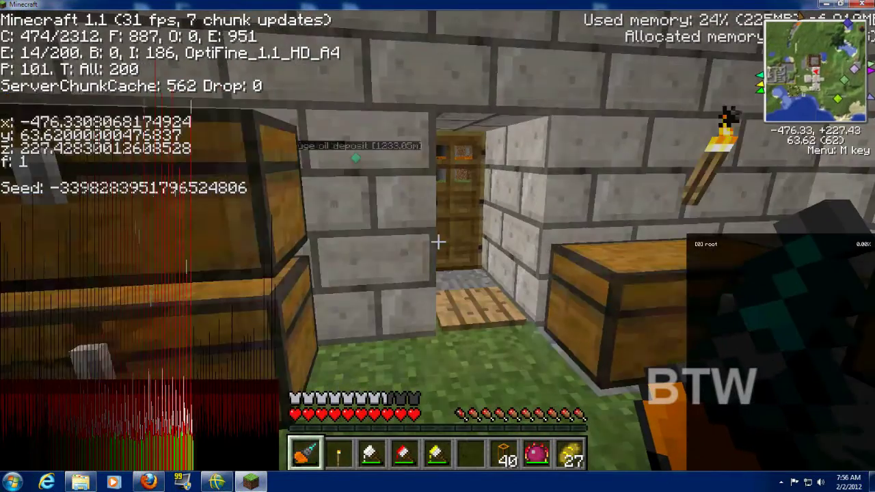
- Leave the base through the wooden door and walk around the tree farm and quarry to examine how smoothly the game runs
right_click(437, 242)
key(w)
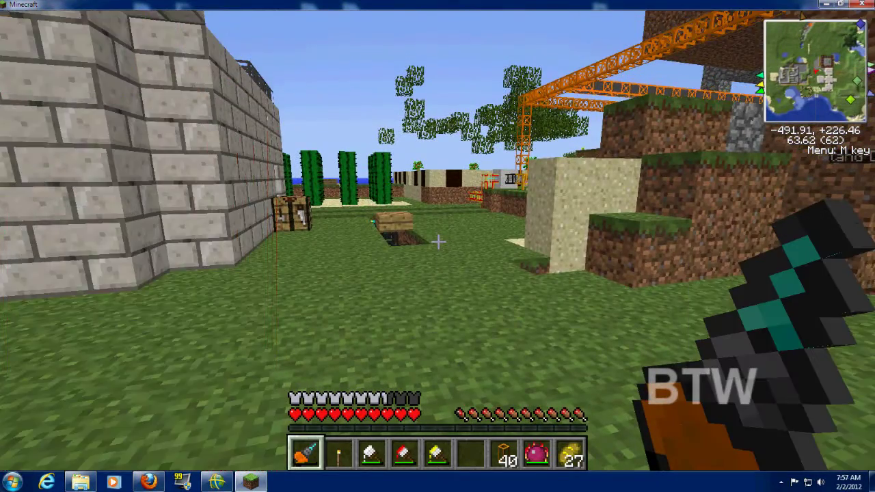
key(w)
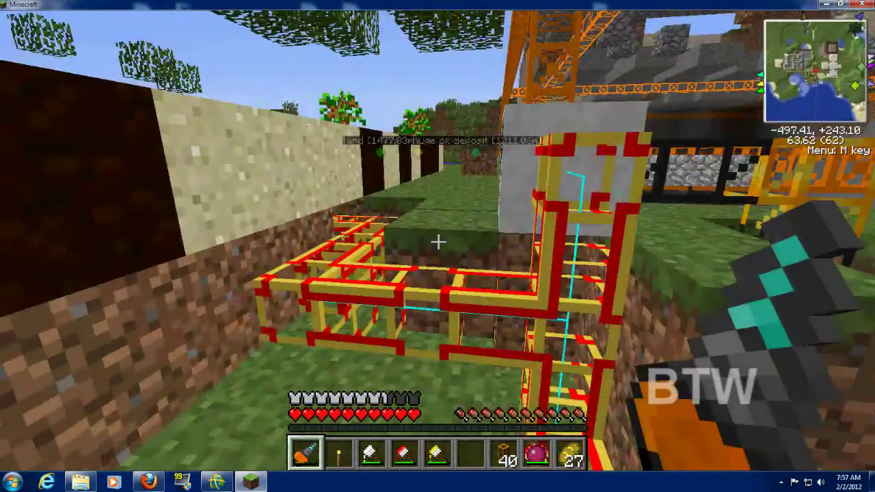
key(w)
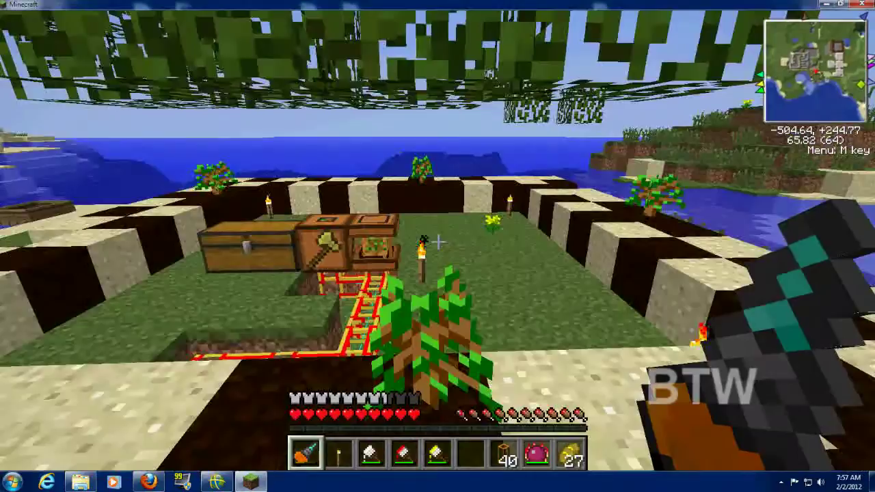
key(w)
key(w)
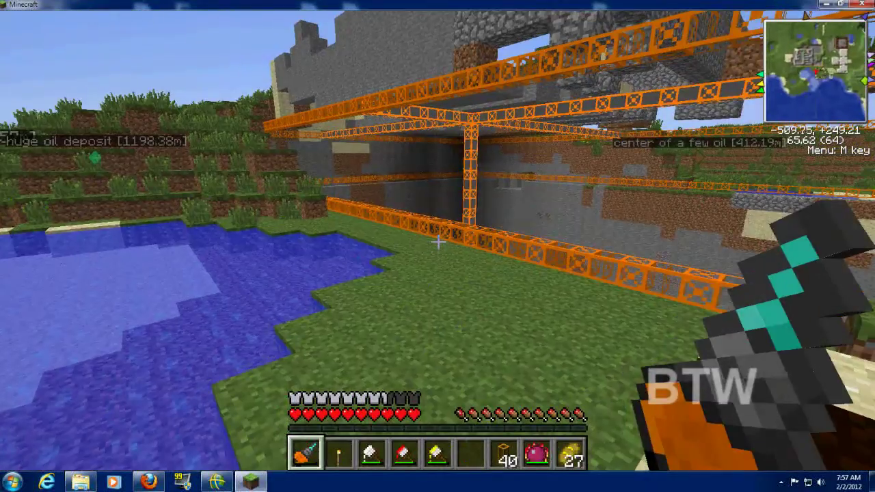
key(w)
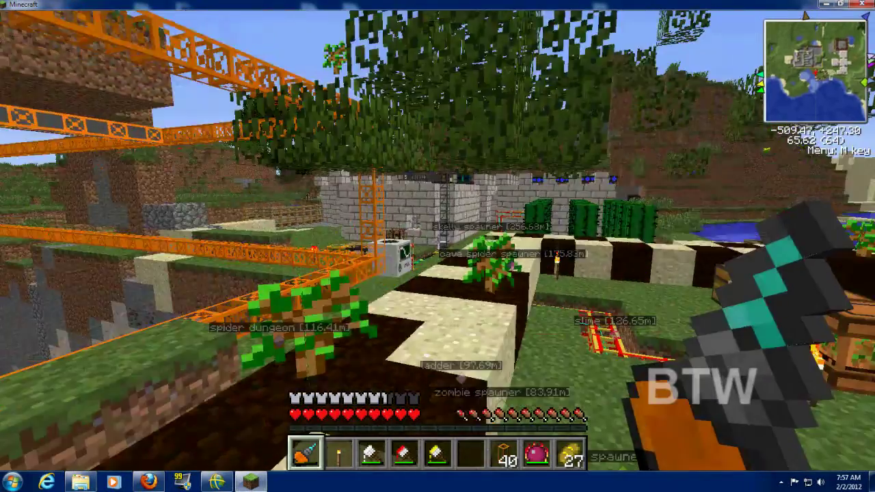
key(w)
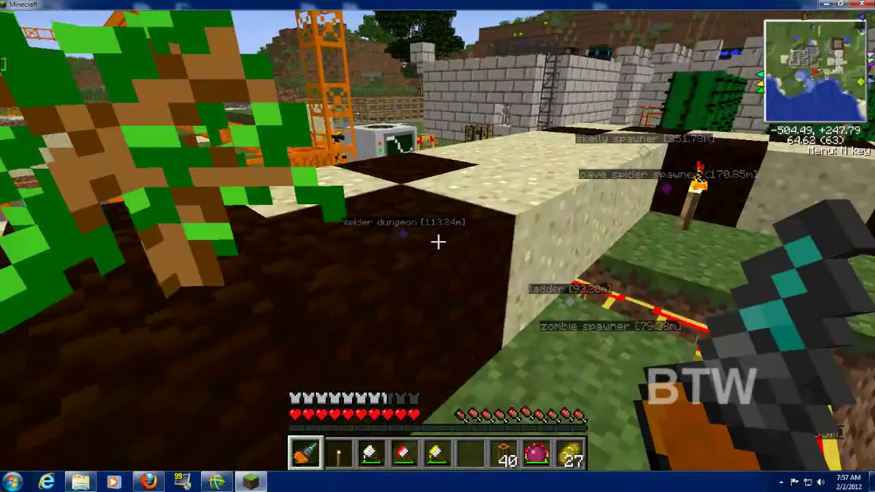
key(w)
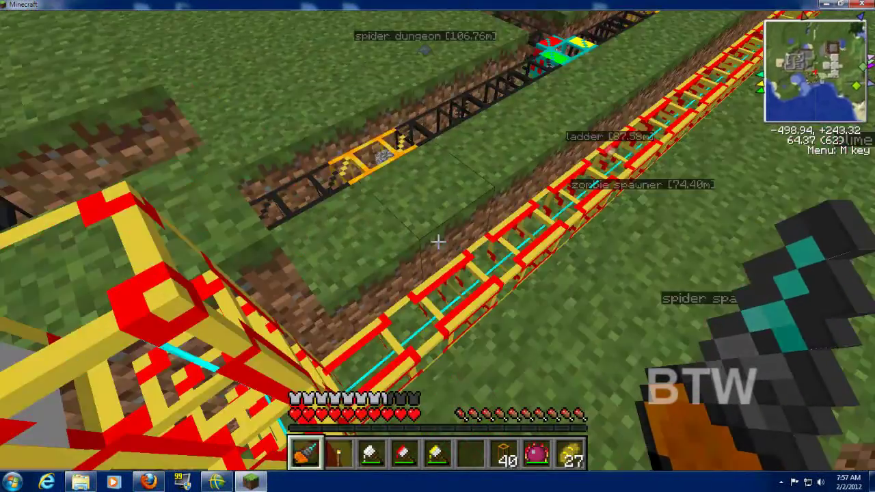
- Walk back past the fenced farm, enter the base through its wooden door and go to the machine room
key(w)
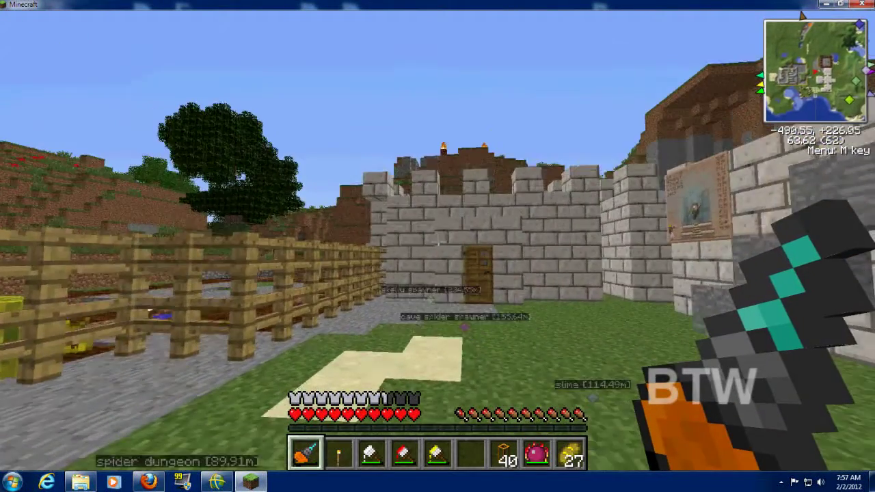
key(w)
key(F3)
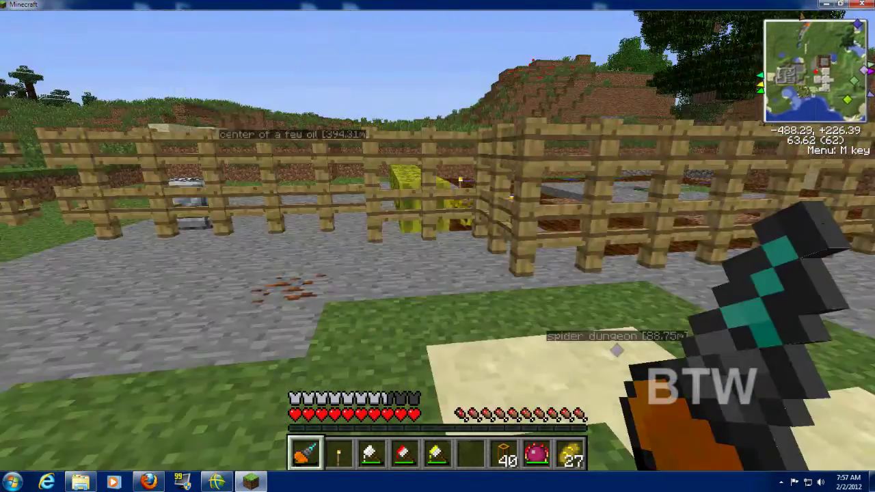
key(w)
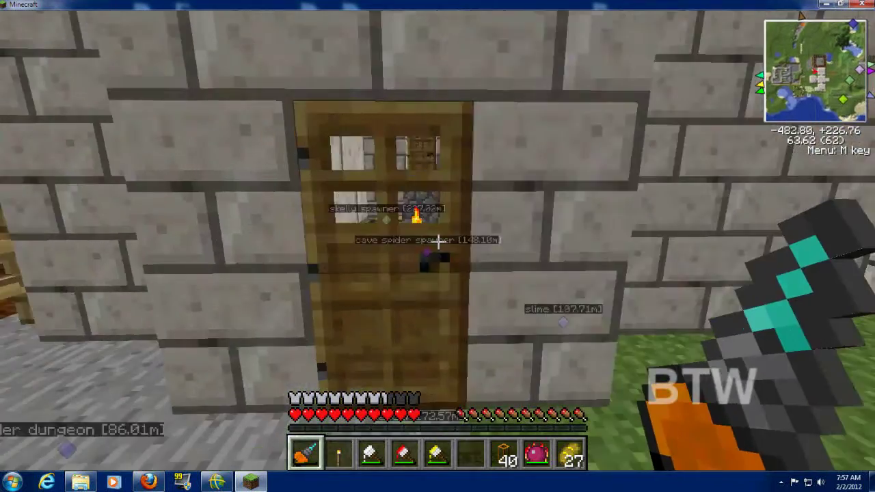
right_click(437, 241)
key(w)
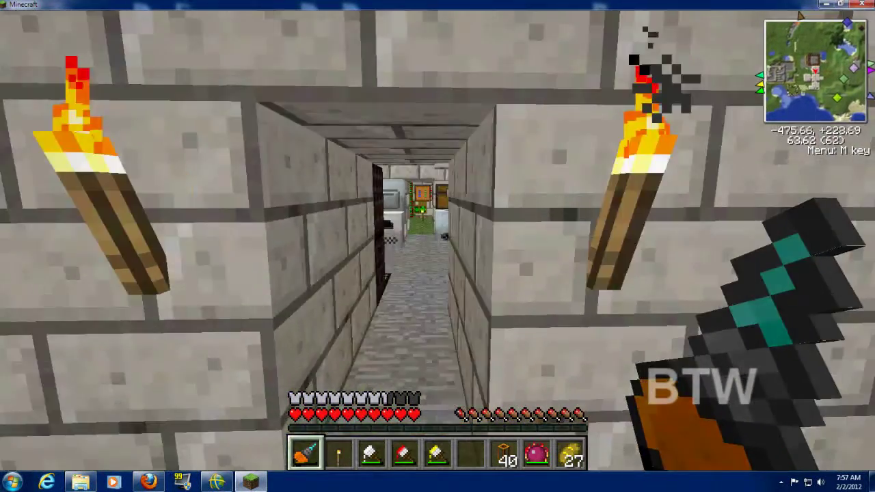
key(w)
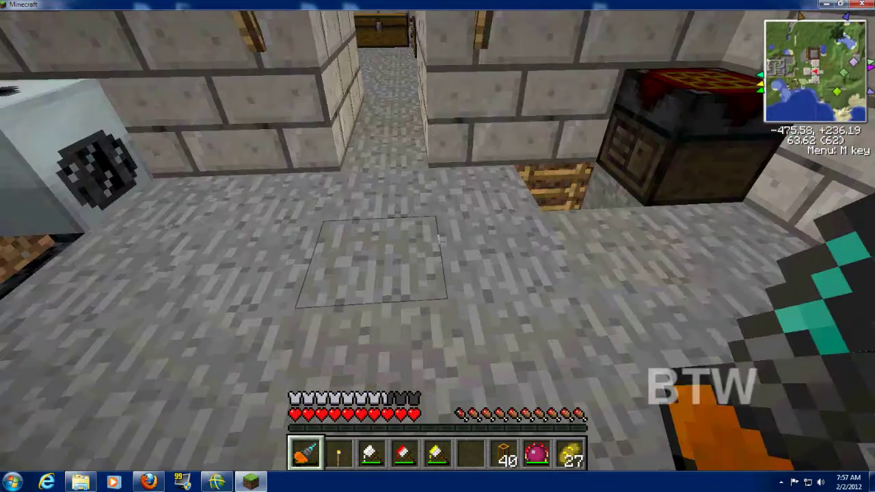
- Check the frame rate in the machine room with the debug overlay and frame-time graph, and hide the overlay
click(437, 240)
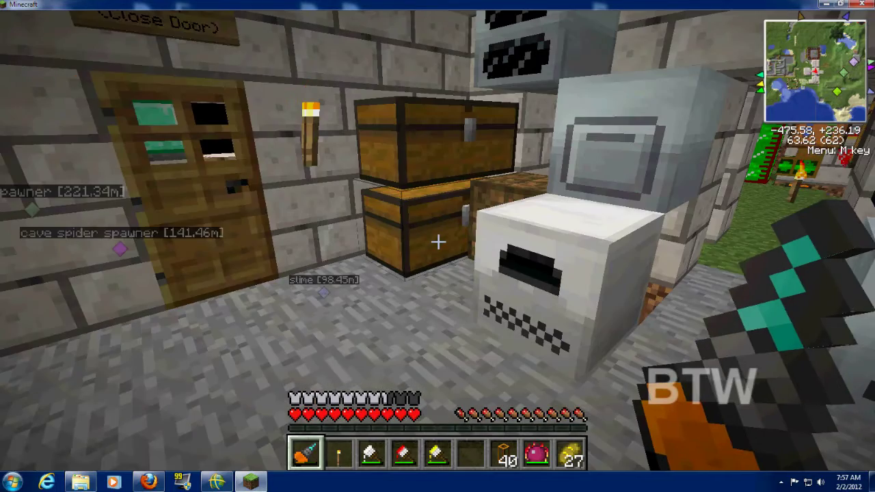
key(shift+F3)
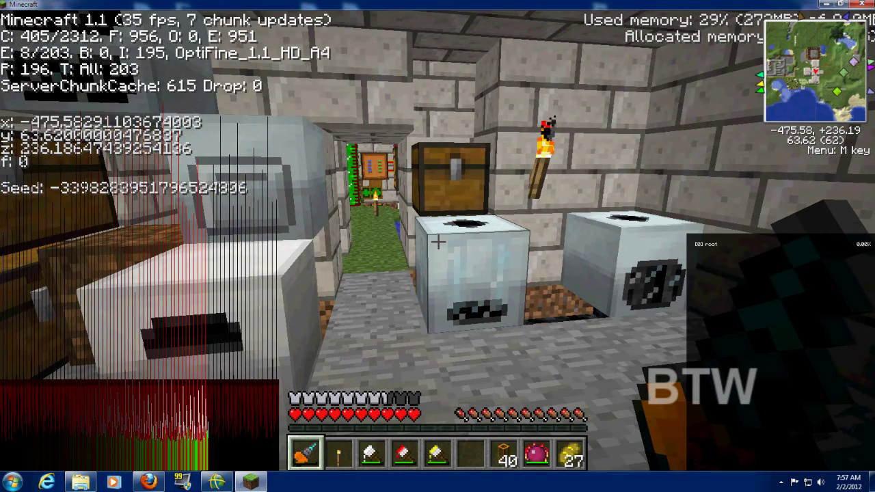
key(F3)
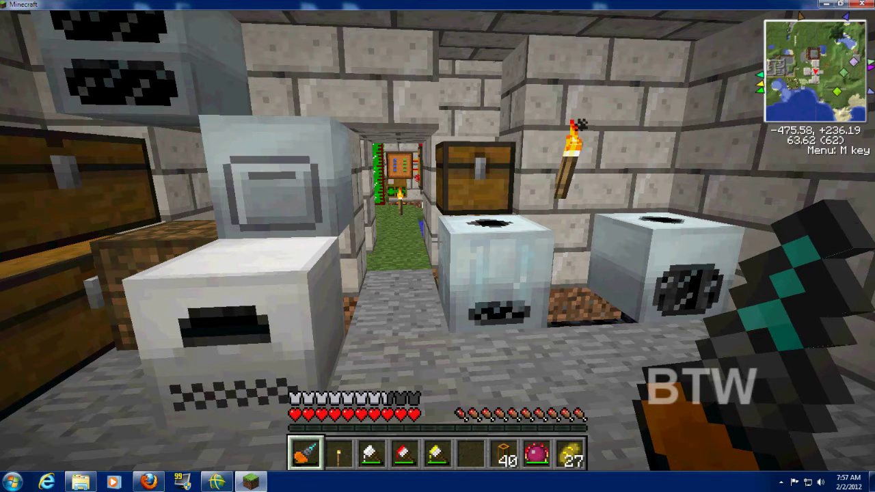